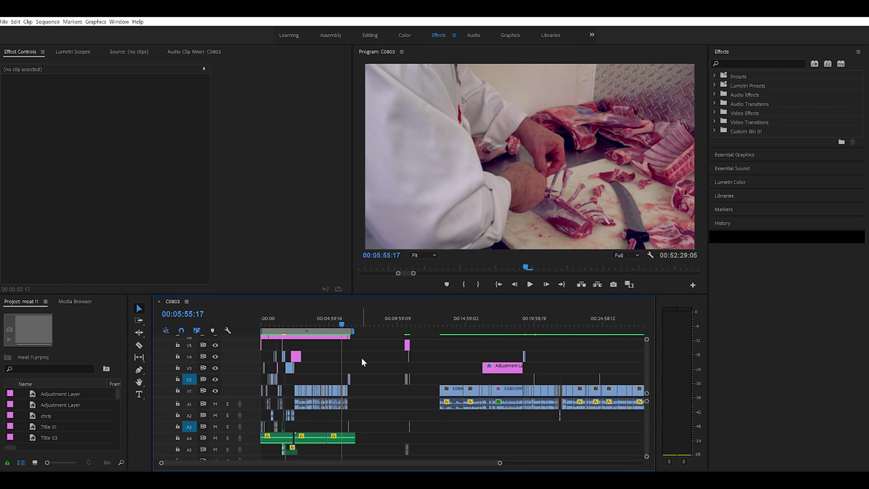
- Scrub the playhead back to 00:00:00:00 on the meat-market street shot and zoom in
drag(426, 315, 439, 317)
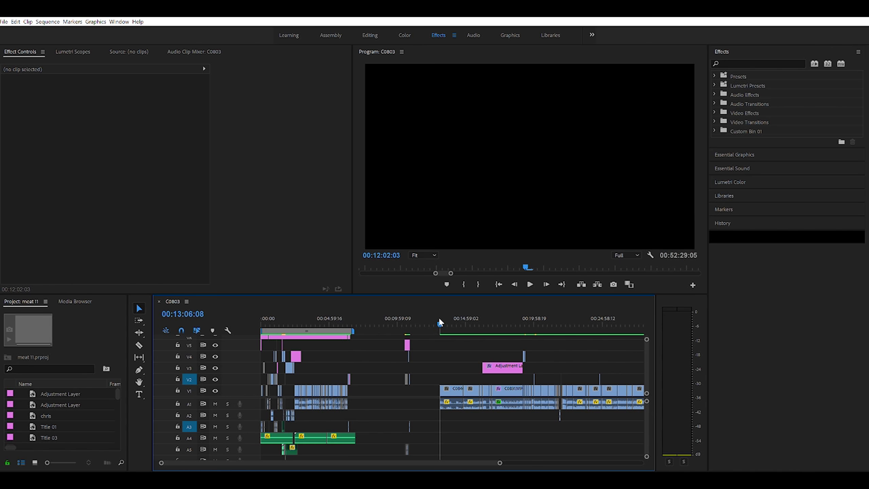
key(Down)
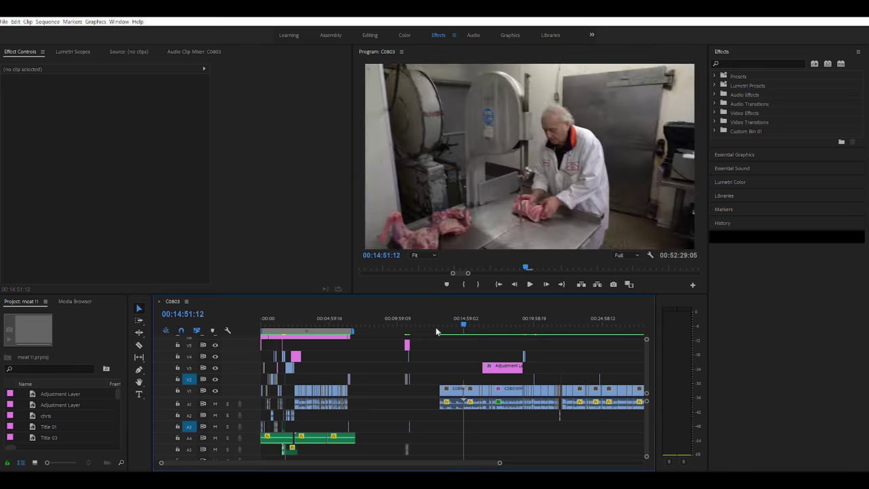
drag(436, 331, 262, 332)
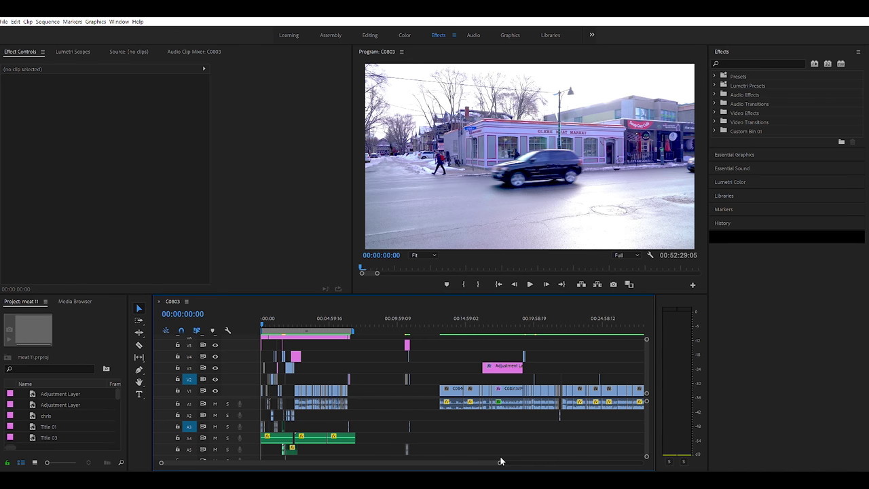
scroll(486, 459, up, 2)
scroll(442, 468, up, 2)
- Play the sequence intro briefly from the start
scroll(433, 466, up, 2)
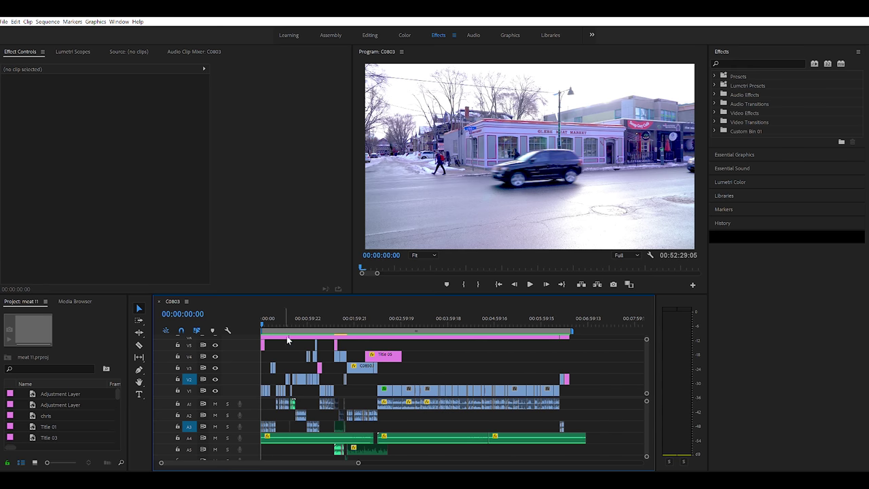
key(space)
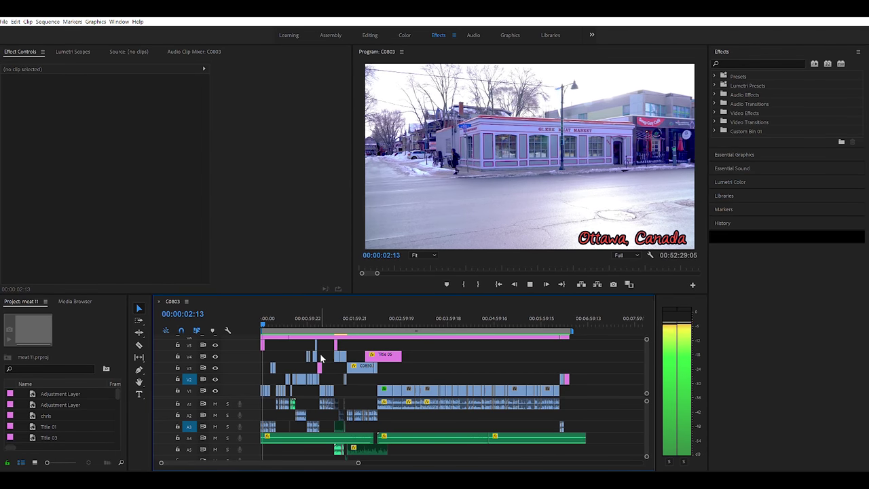
key(space)
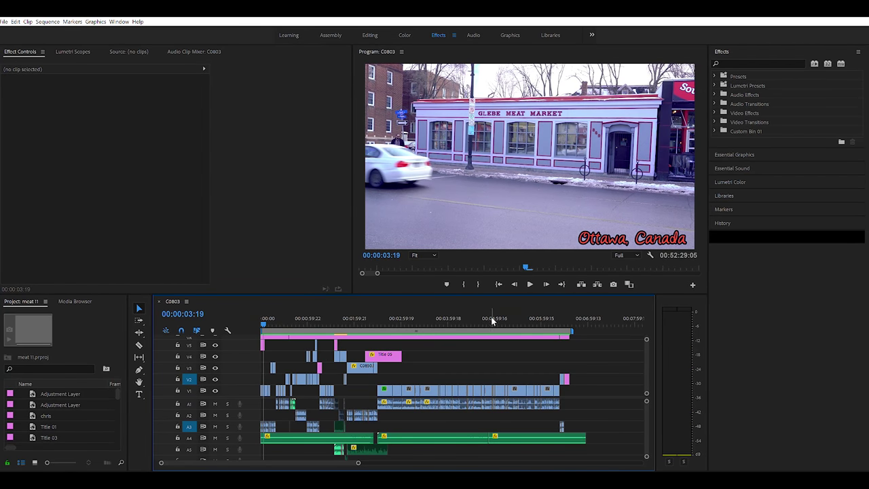
- Scrub through the butcher footage, zoom out, and park at 00:10:40:01 on the barred door
drag(491, 317, 447, 321)
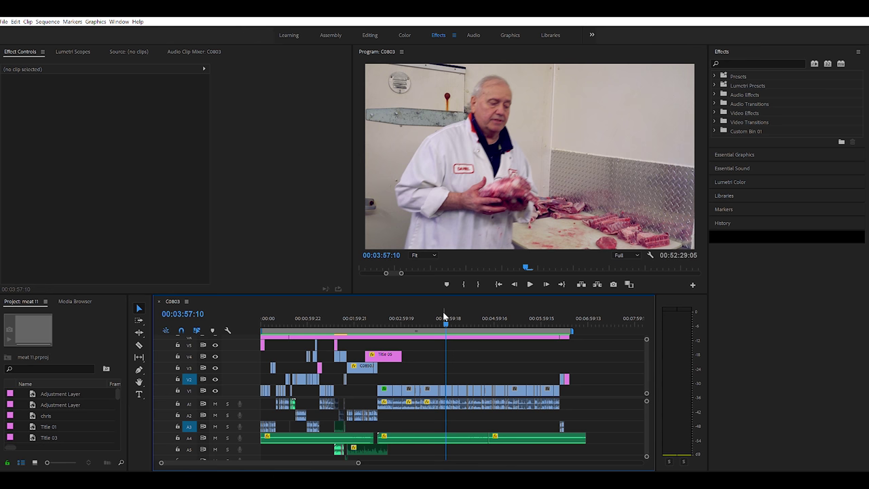
mouse_move(443, 315)
mouse_down()
mouse_move(406, 321)
mouse_move(518, 321)
mouse_up()
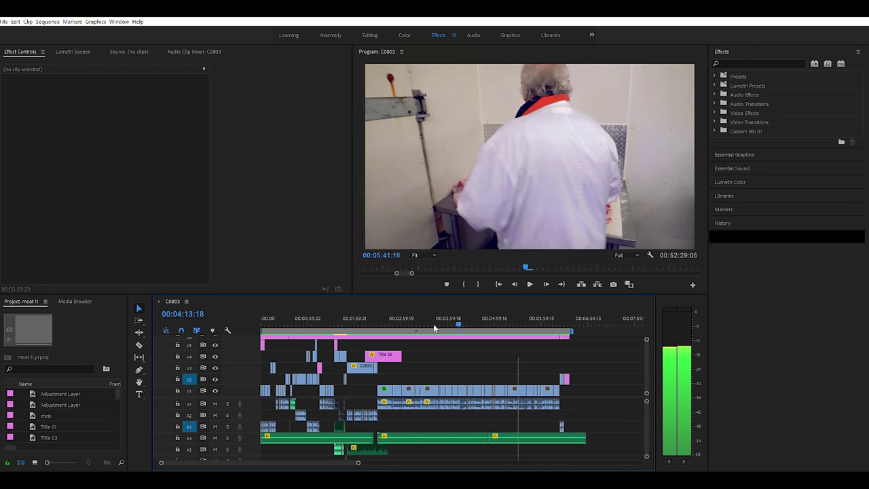
drag(446, 326, 585, 325)
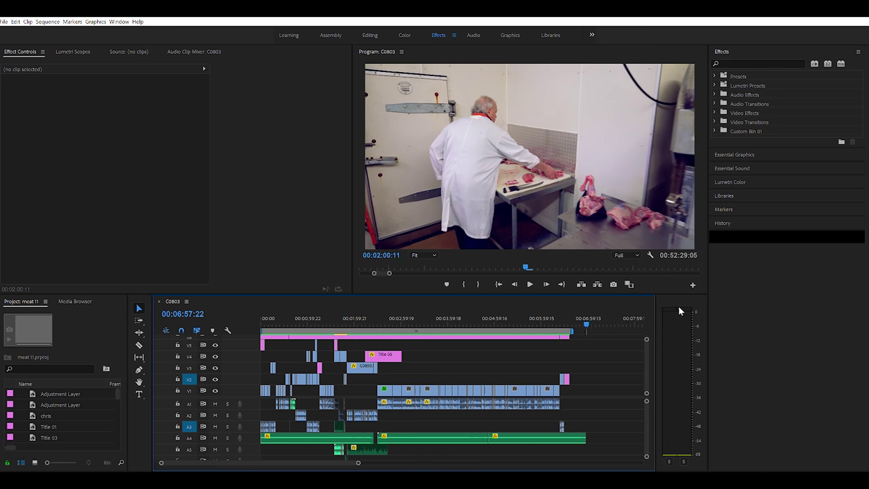
drag(664, 313, 535, 335)
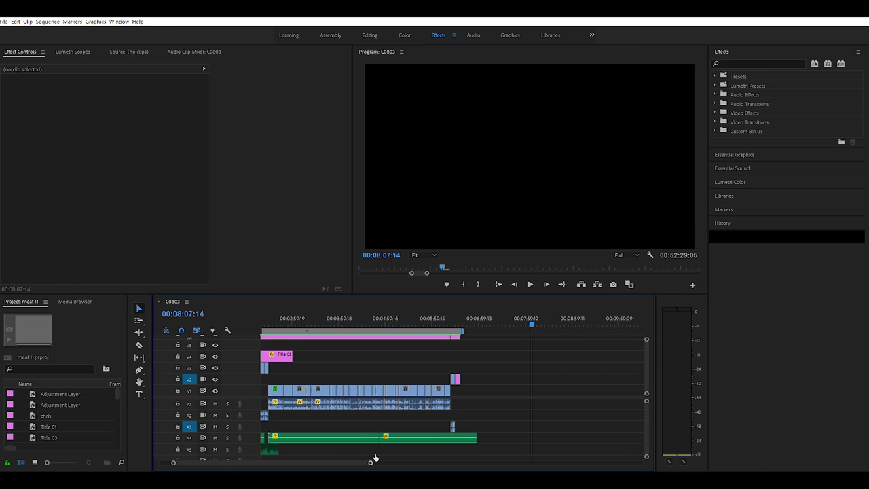
drag(374, 456, 384, 455)
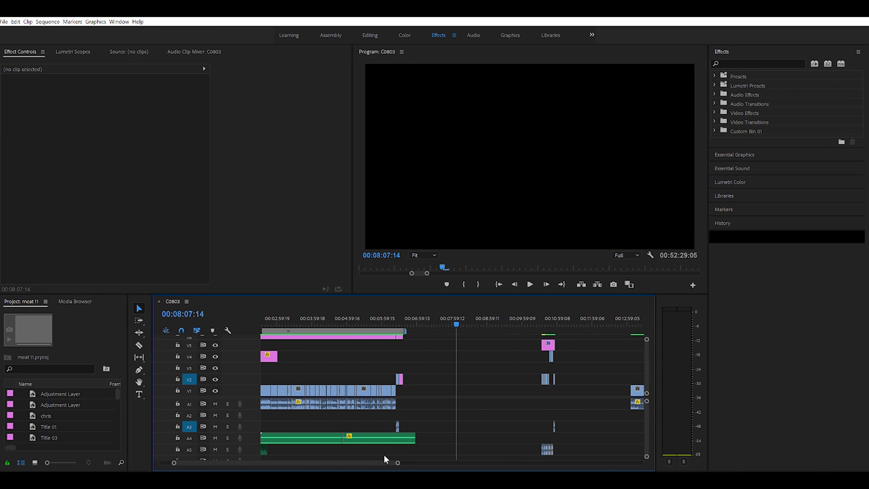
click(546, 318)
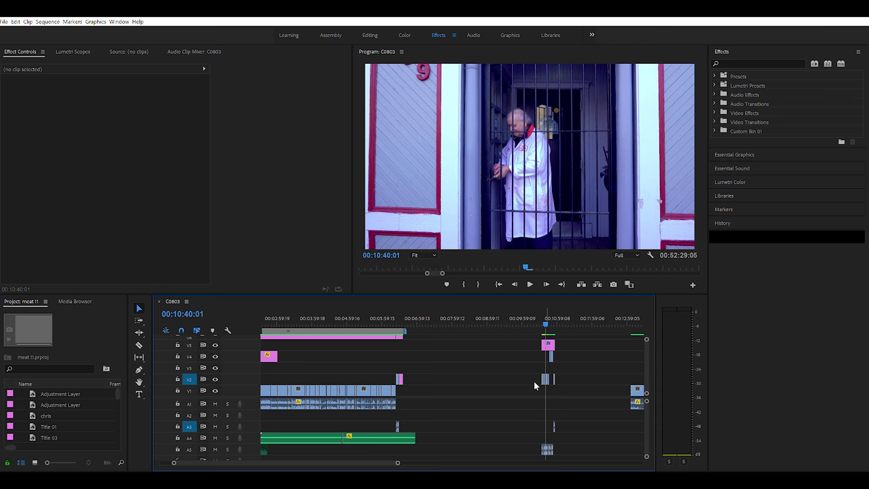
drag(398, 462, 574, 457)
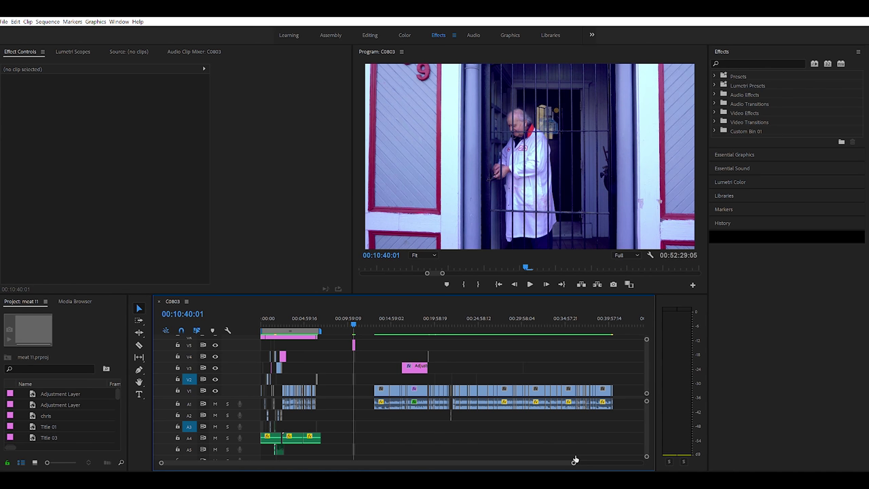
drag(574, 460, 493, 464)
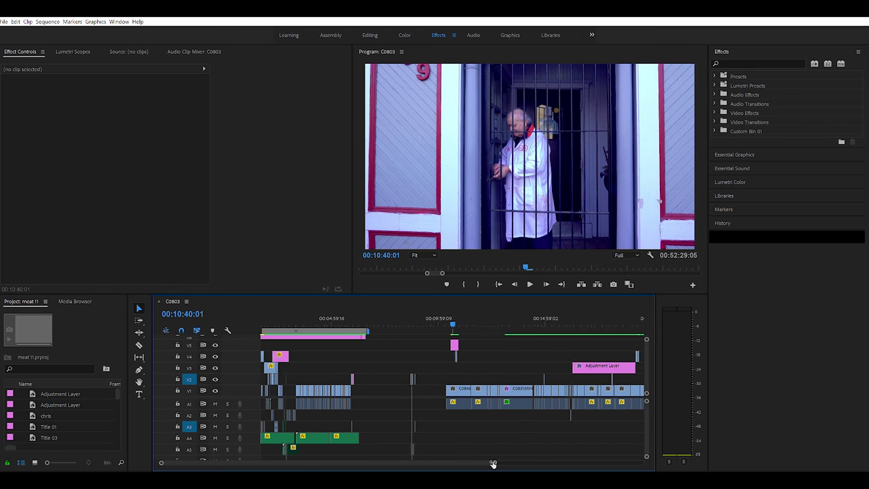
- Zoom in and play the short clip group under the Adjustment Layer from its start
drag(493, 463, 415, 468)
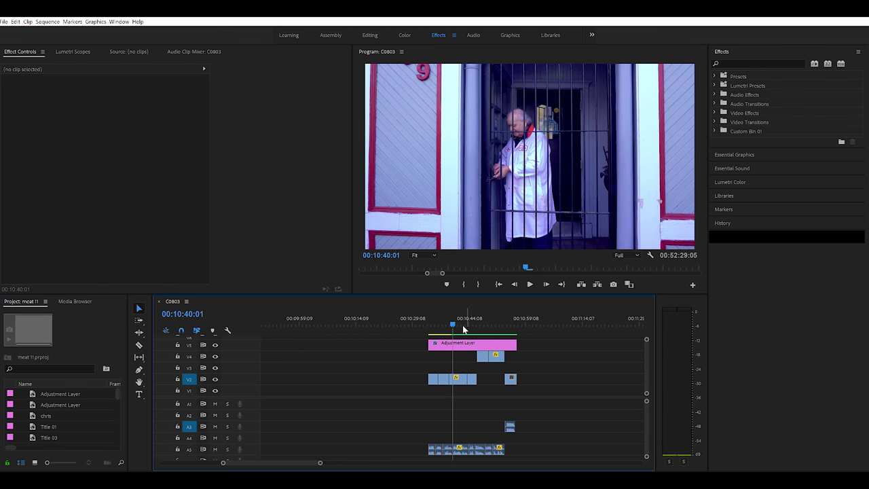
drag(455, 327, 445, 331)
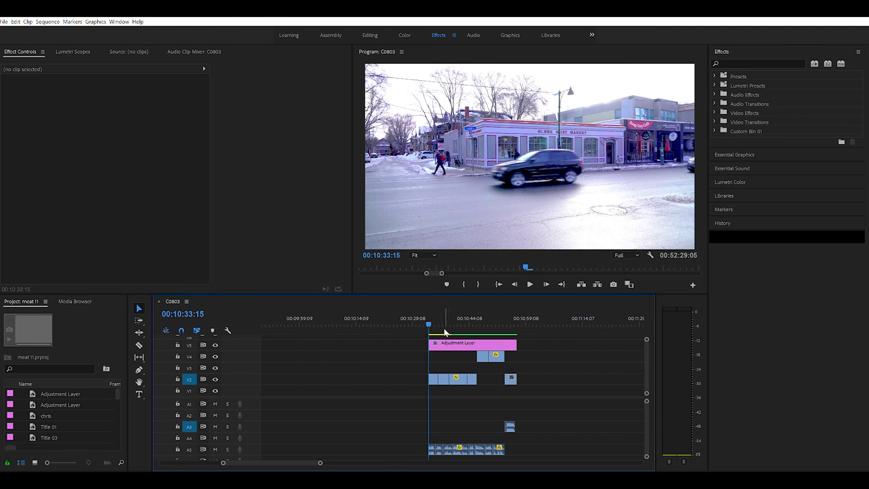
key(space)
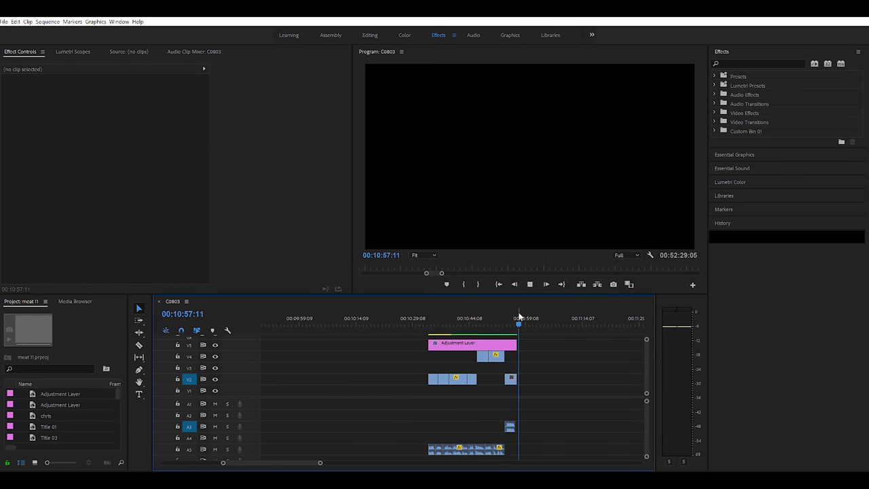
- Scrub past the clip group to 00:13:34:11 in C0846.MP4, the butcher slicing meat
drag(504, 317, 379, 323)
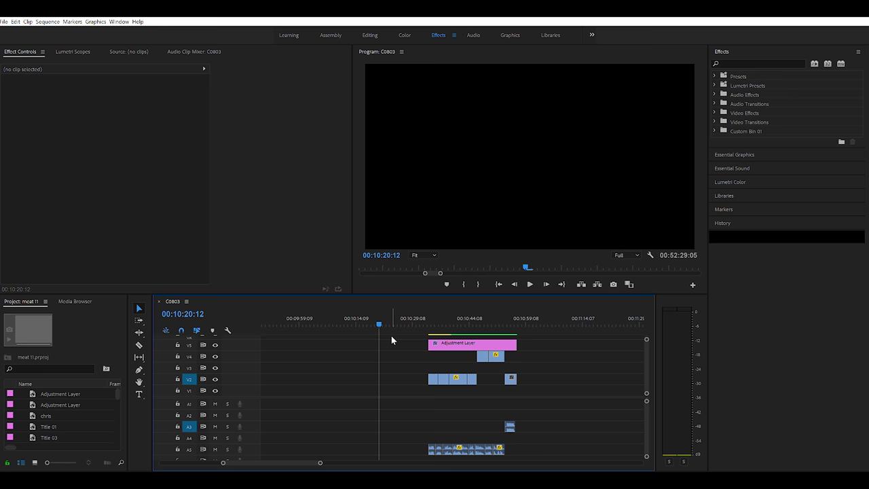
drag(406, 313, 468, 323)
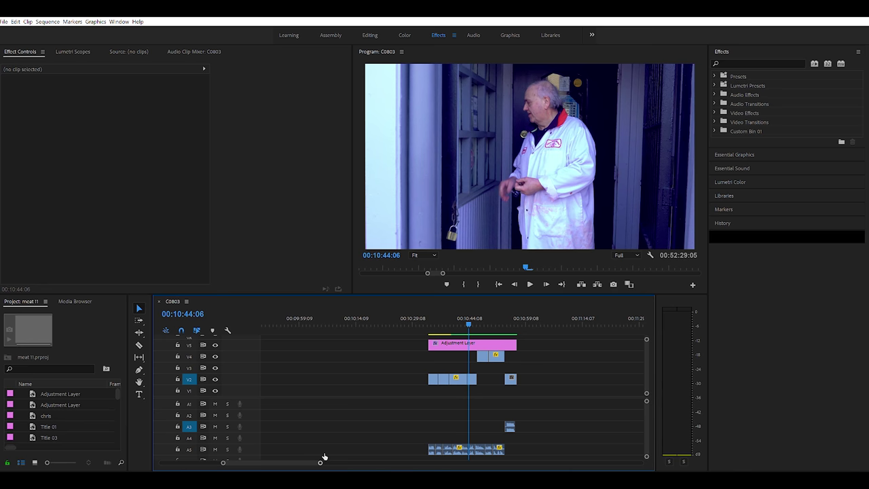
mouse_move(323, 457)
mouse_down()
mouse_move(355, 460)
mouse_move(337, 462)
mouse_up()
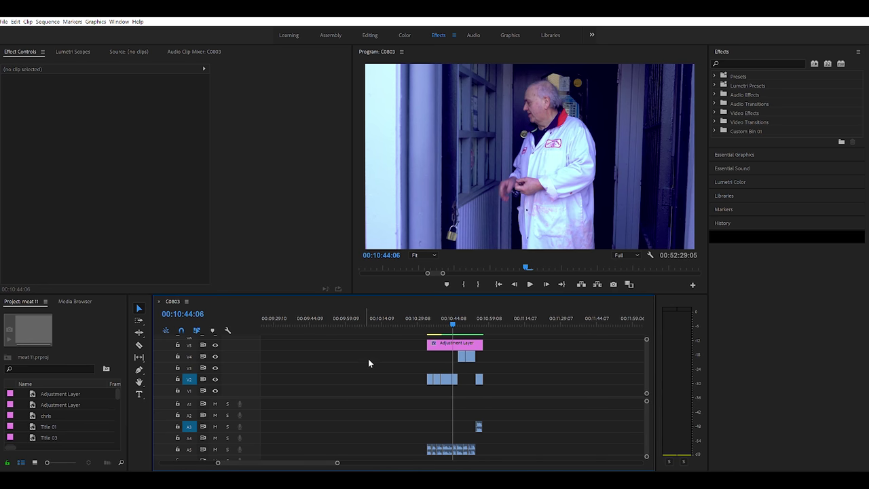
drag(548, 315, 711, 320)
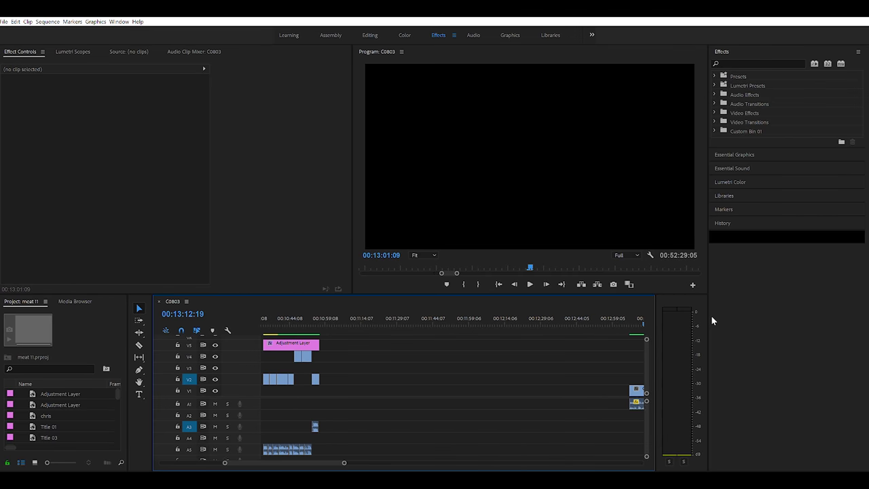
mouse_move(711, 315)
mouse_down()
mouse_move(657, 317)
mouse_move(712, 327)
mouse_up()
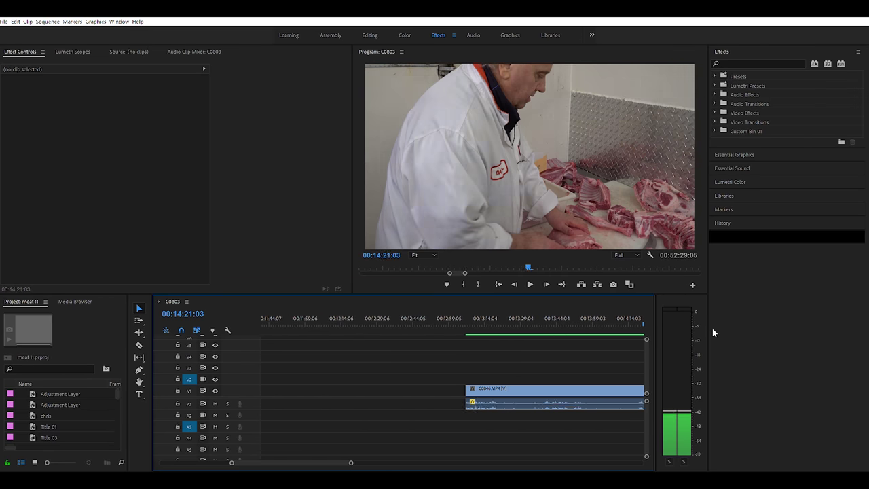
drag(712, 328, 479, 342)
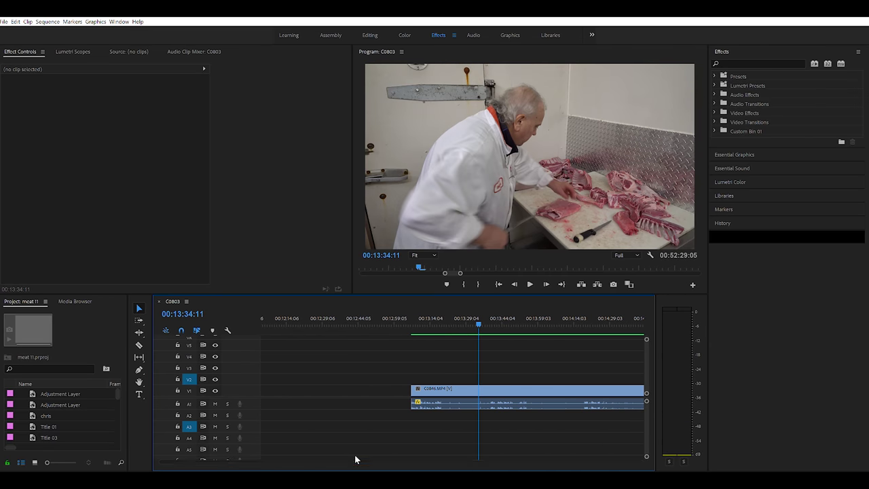
drag(354, 462, 406, 463)
- Scrub to the sausage menu board shot and play the sequence from there
click(537, 321)
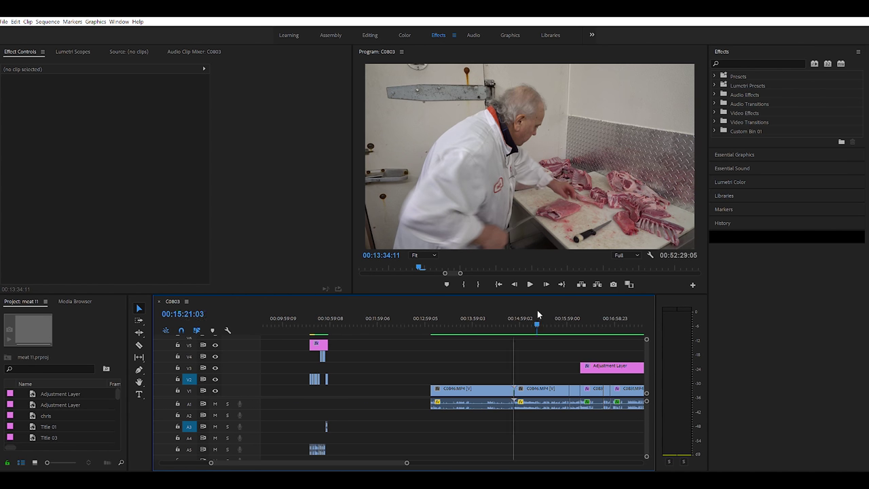
click(555, 320)
mouse_move(562, 315)
mouse_down()
mouse_move(588, 325)
mouse_move(698, 323)
mouse_move(619, 323)
mouse_move(540, 335)
mouse_up()
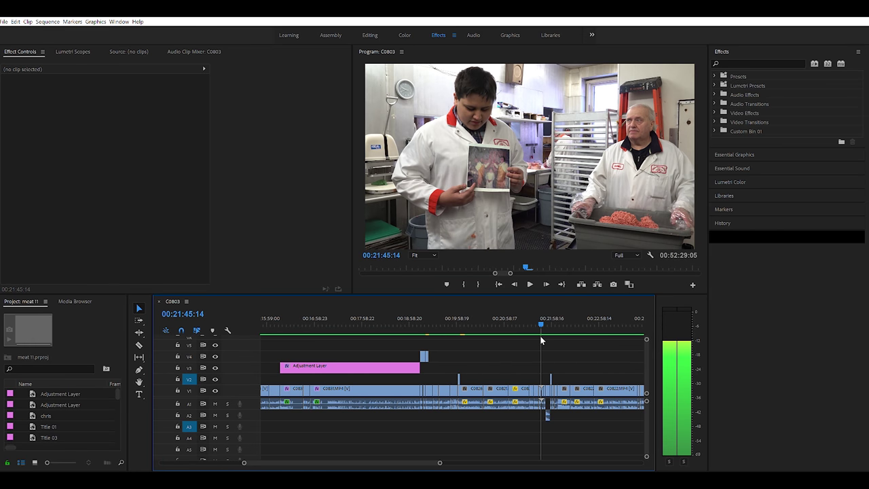
mouse_move(539, 335)
mouse_down()
mouse_move(466, 354)
mouse_move(431, 460)
mouse_move(366, 462)
mouse_up()
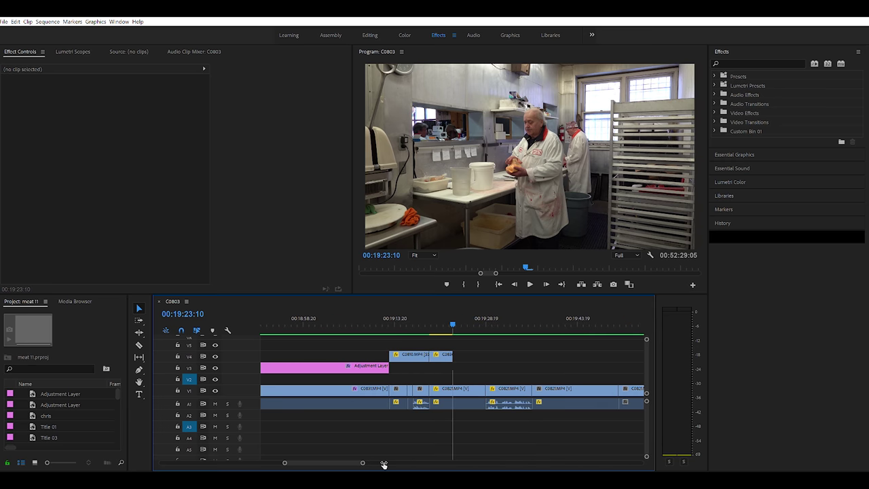
drag(452, 314, 369, 327)
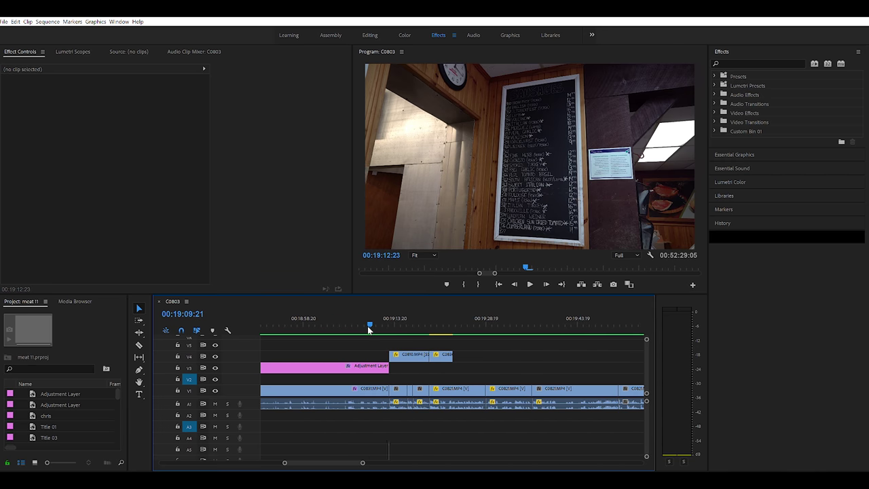
key(space)
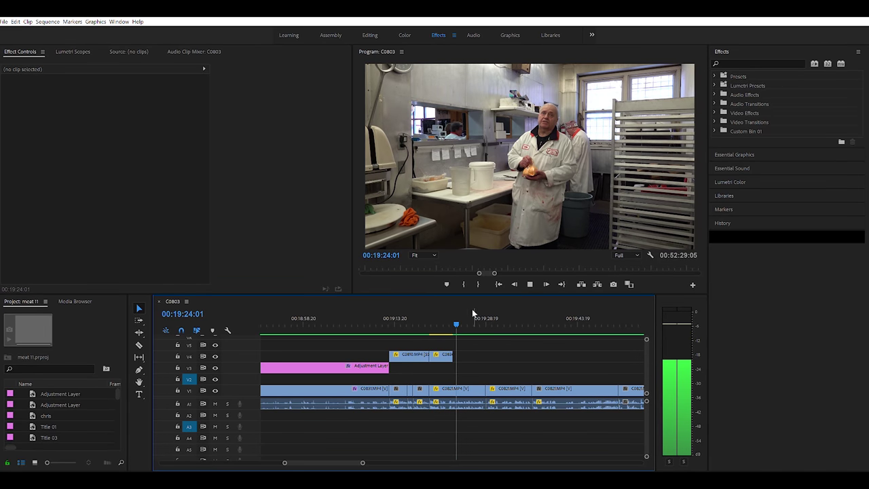
- Park the playhead at 00:19:16:00 on the sausage display-case shot and zoom out
drag(429, 318, 407, 319)
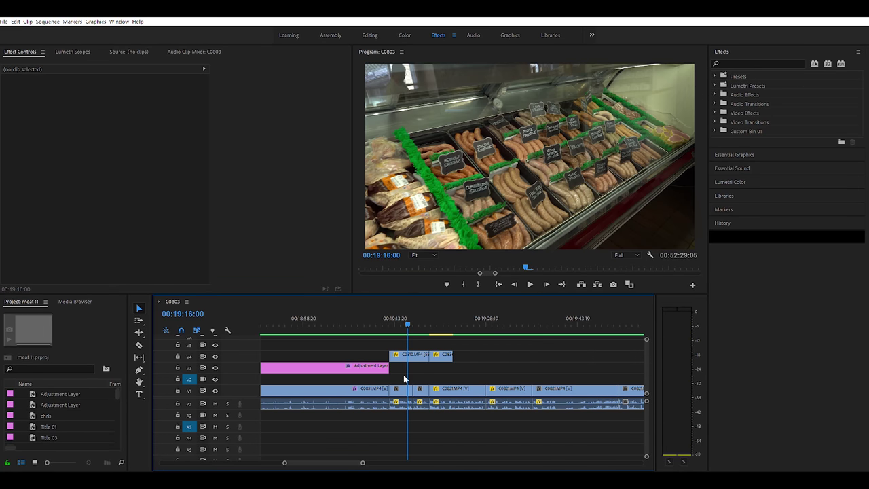
drag(364, 462, 429, 459)
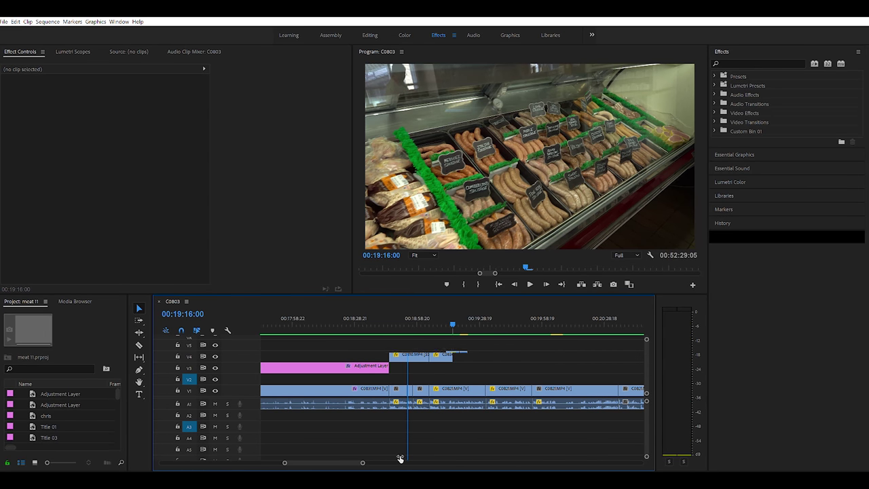
scroll(429, 459, down, 3)
scroll(429, 459, down, 1)
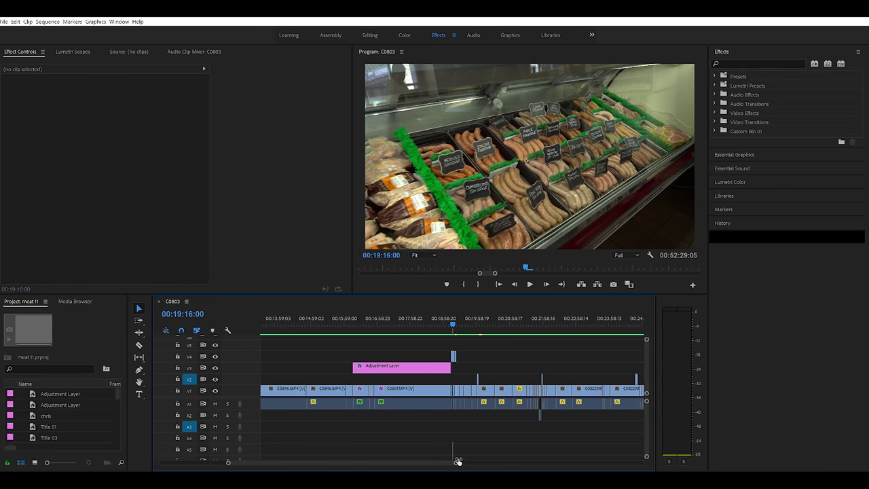
scroll(429, 459, down, 2)
scroll(428, 464, up, 2)
scroll(427, 464, up, 3)
scroll(414, 464, down, 2)
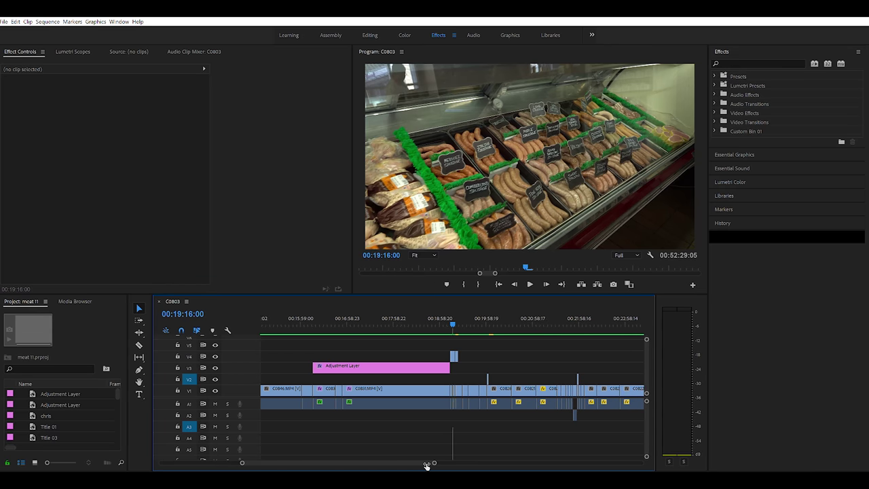
scroll(428, 463, down, 1)
scroll(447, 460, down, 2)
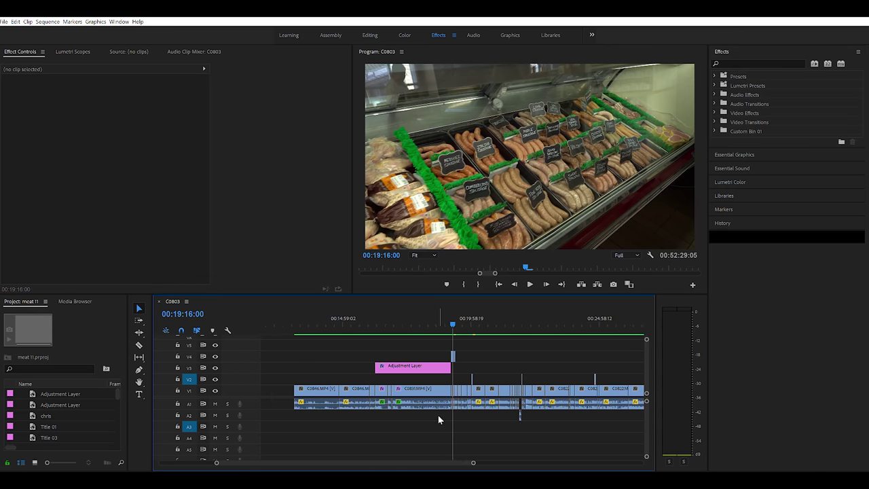
- Cut the V1 and A1 clips left of the playhead out of the sequence
drag(442, 378, 324, 387)
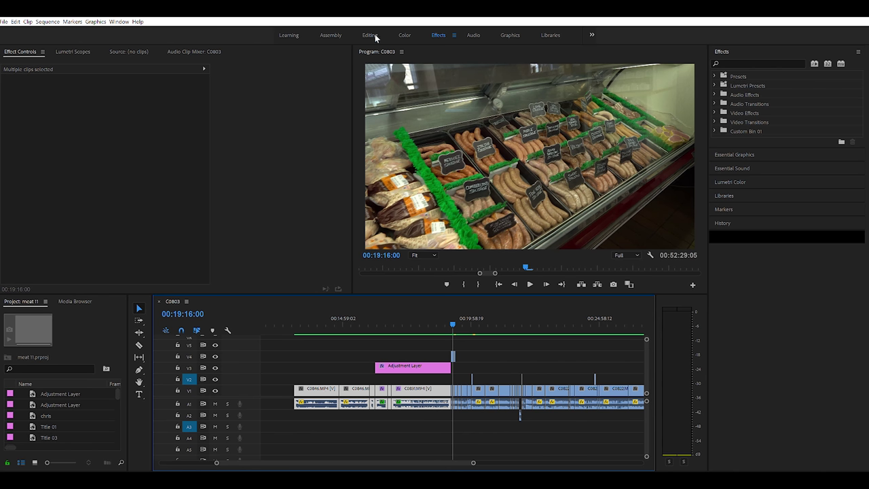
key(Delete)
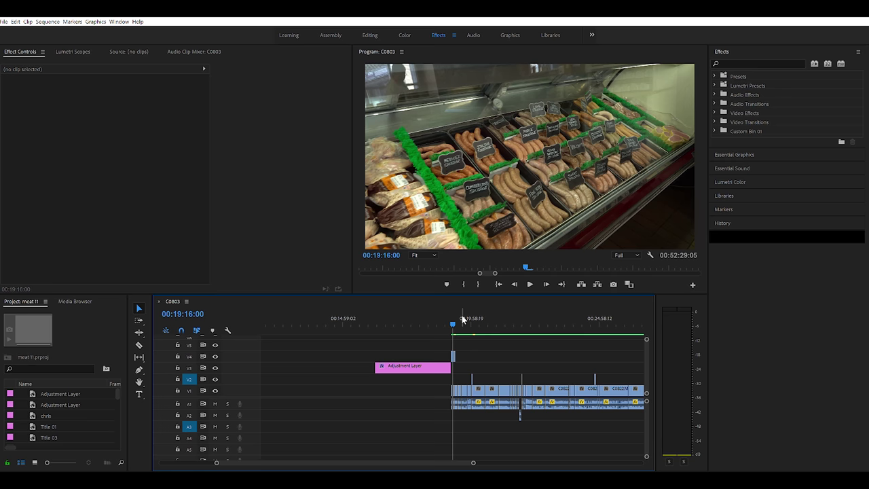
drag(456, 315, 690, 320)
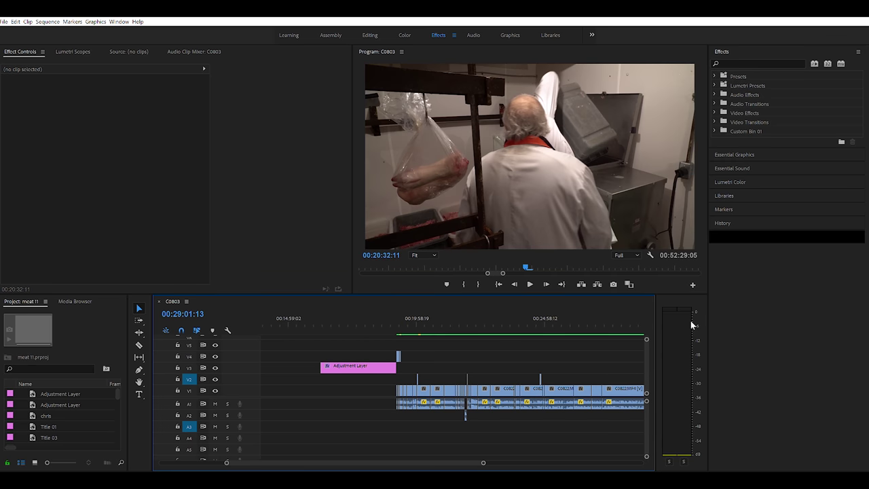
- Navigate to 00:47:25:00 in the late C0850 interview section
key(Down)
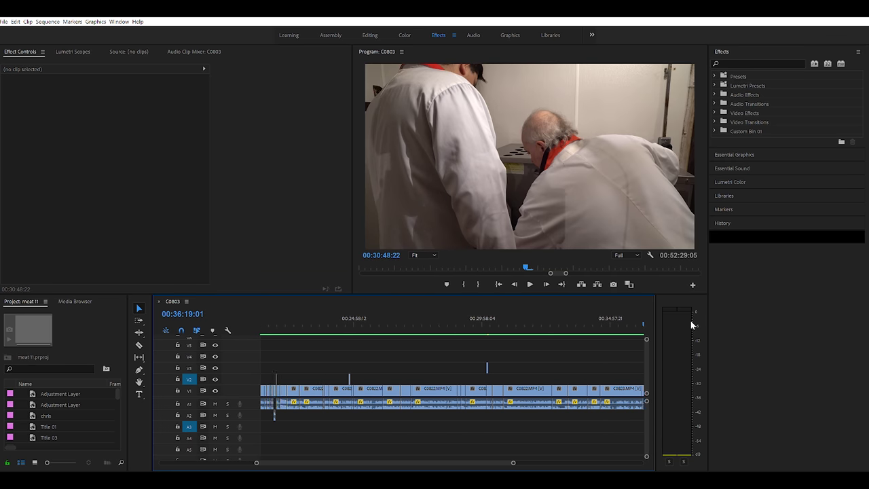
key(Down)
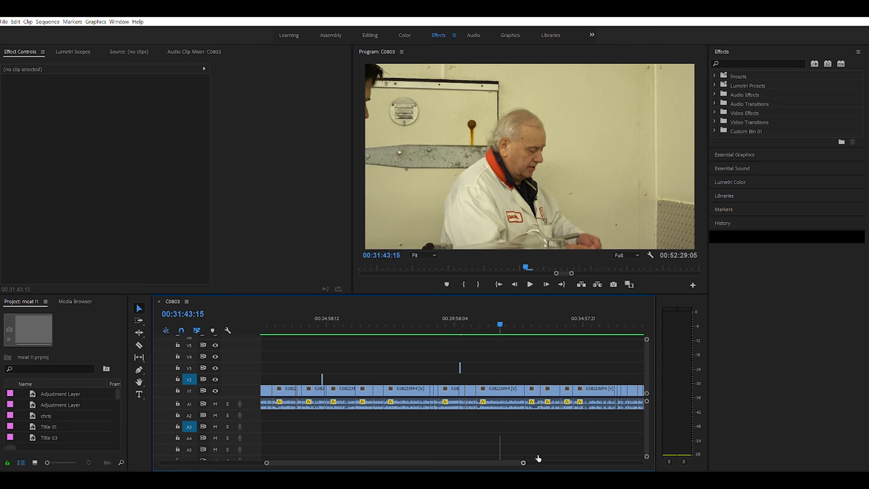
key(minus)
key(Down)
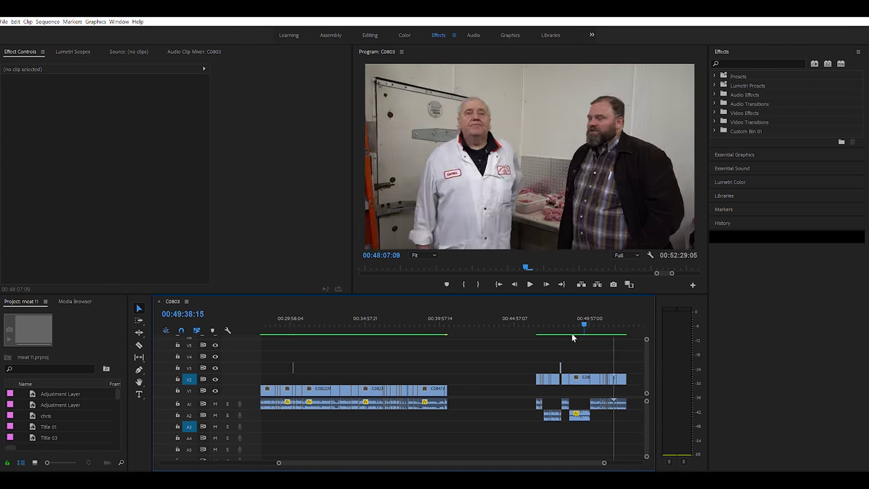
click(554, 337)
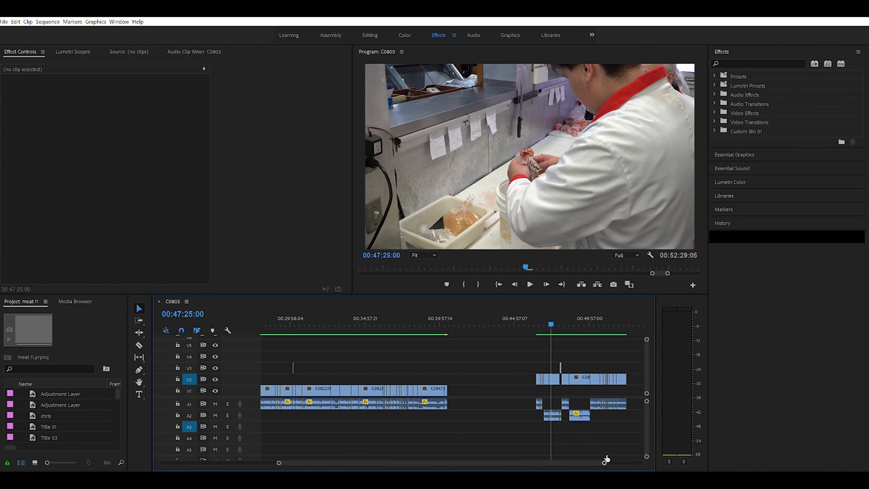
drag(606, 461, 553, 462)
mouse_move(449, 319)
mouse_down()
mouse_move(439, 327)
mouse_move(459, 325)
mouse_move(431, 334)
mouse_up()
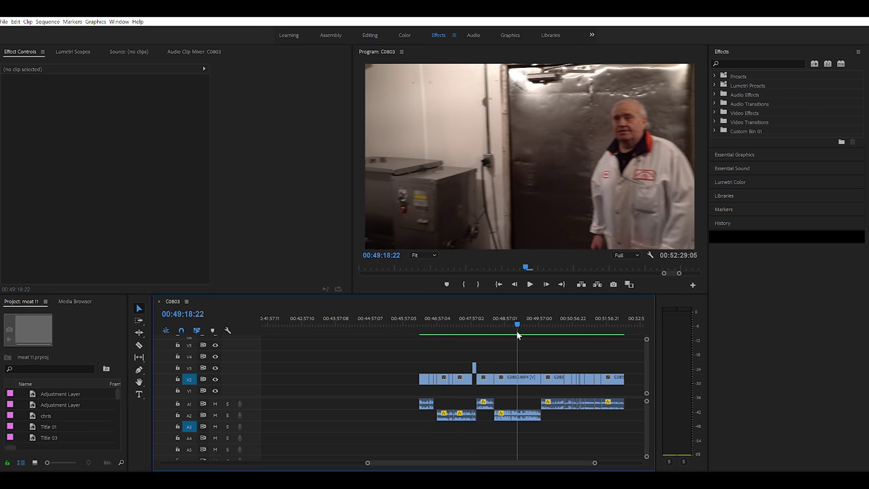
drag(557, 330, 453, 326)
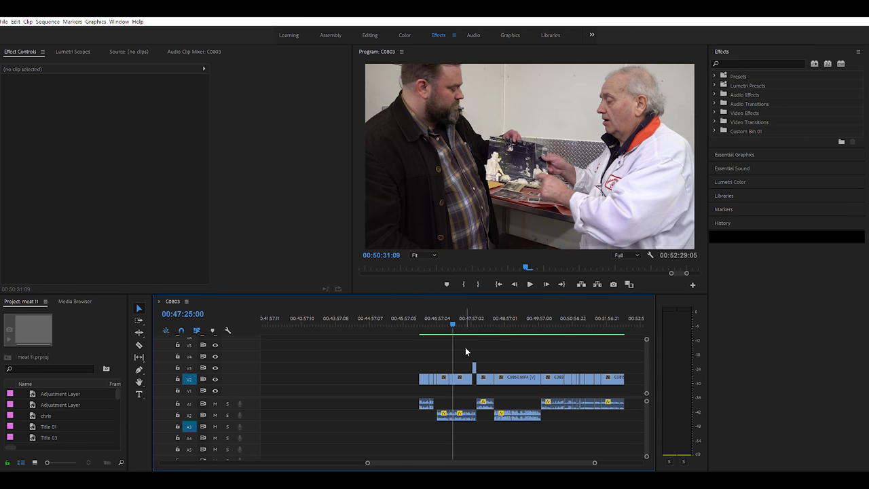
- Push the later V2 clips toward the sequence end with Track Select Forward
key(a)
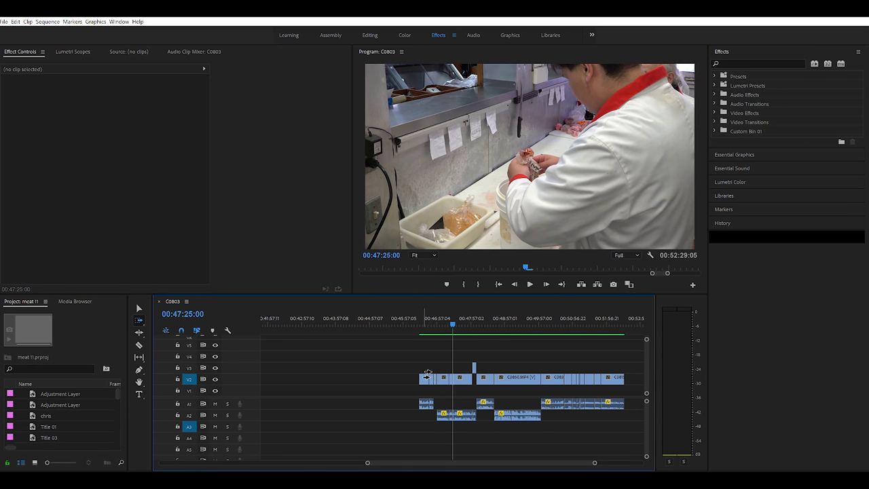
drag(426, 376, 599, 455)
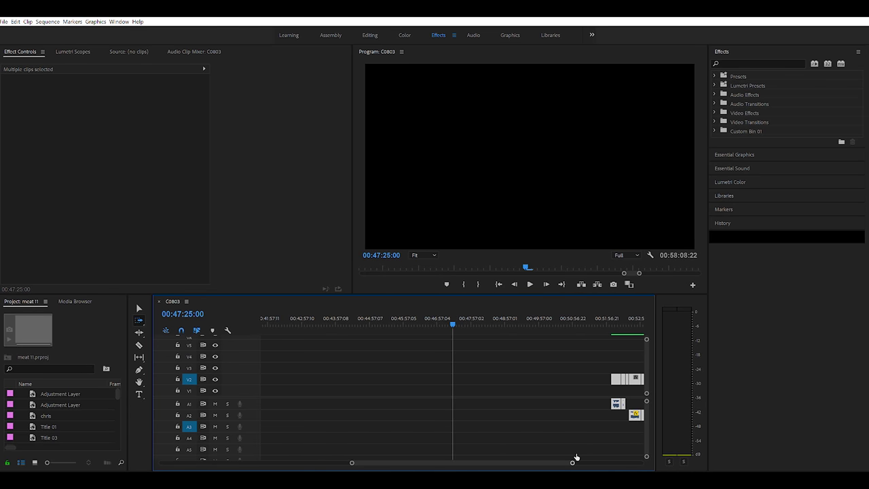
drag(572, 462, 592, 462)
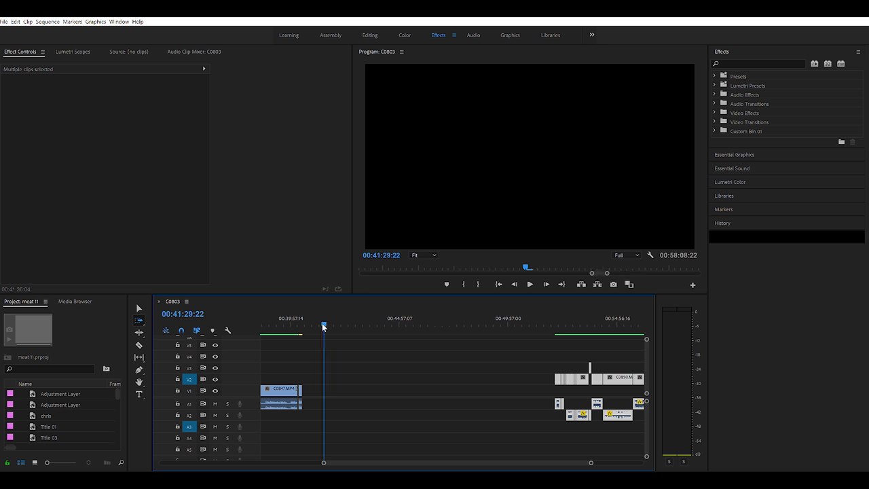
- Paste the cut C0846 and C0831.MP4 clips right after C0847.MP4
drag(323, 327, 313, 326)
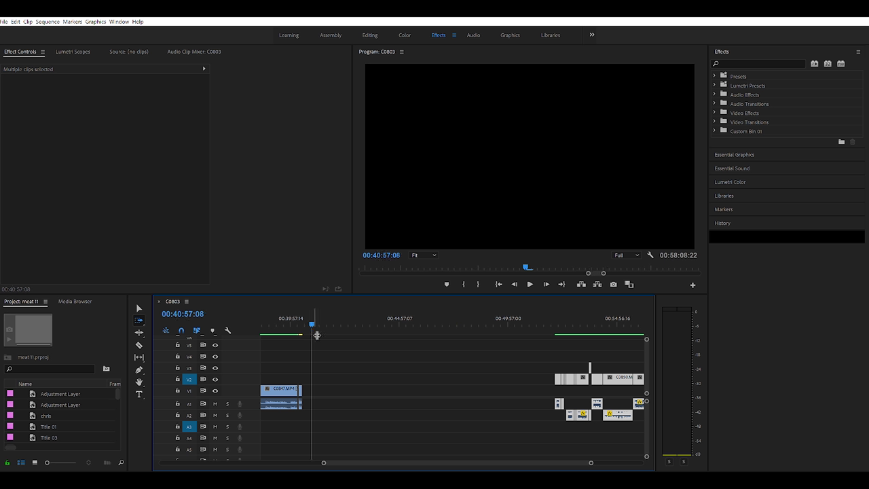
key(ctrl+v)
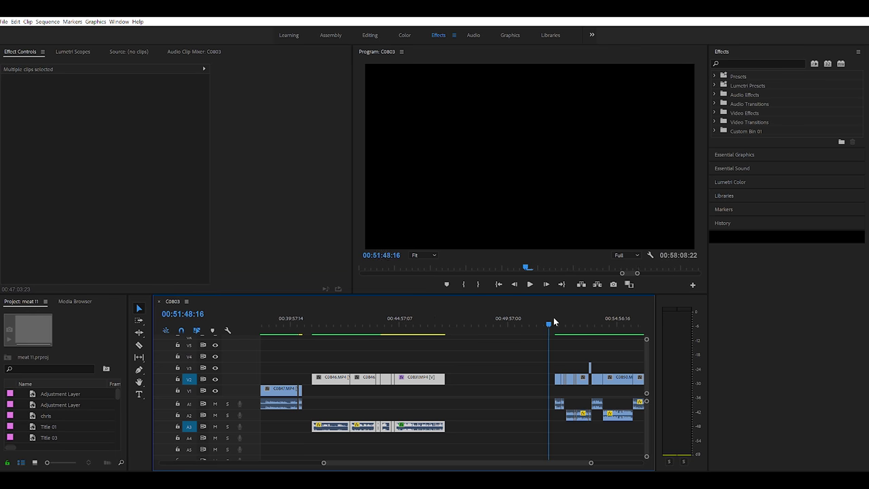
drag(554, 320, 555, 320)
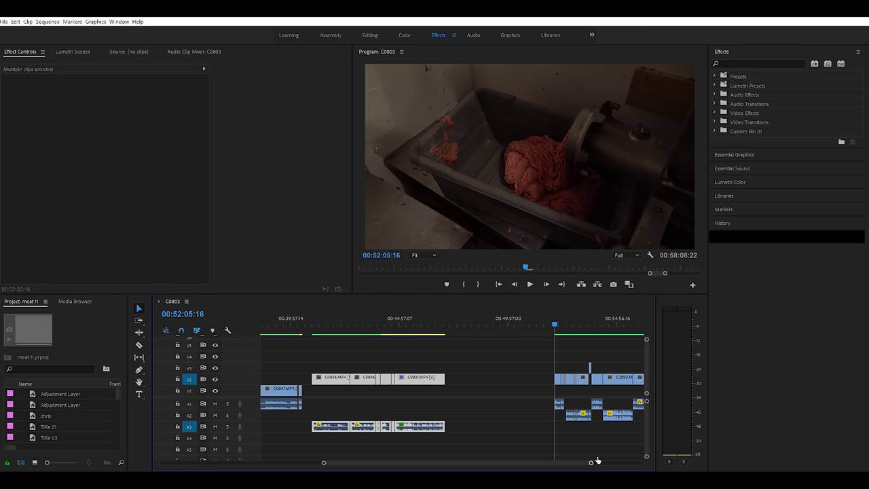
- Play and scrub through the sausage footage after the pasted clips
scroll(570, 455, up, 5)
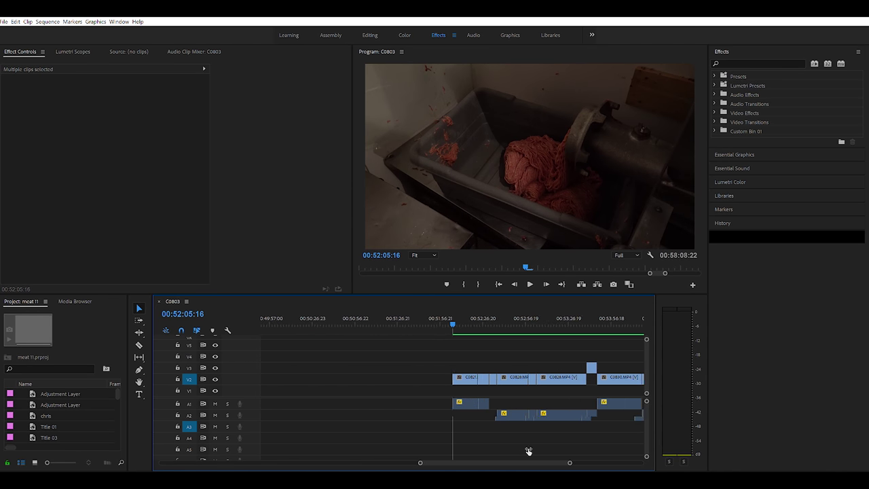
key(space)
drag(473, 323, 508, 319)
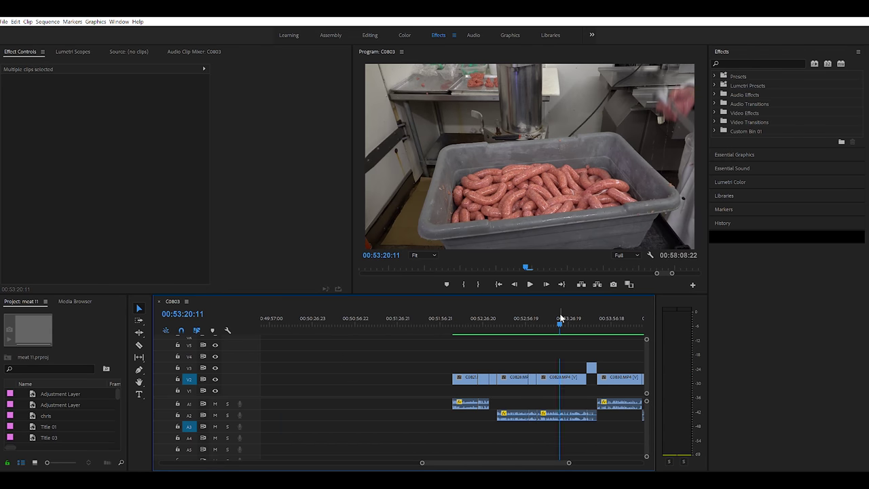
key(space)
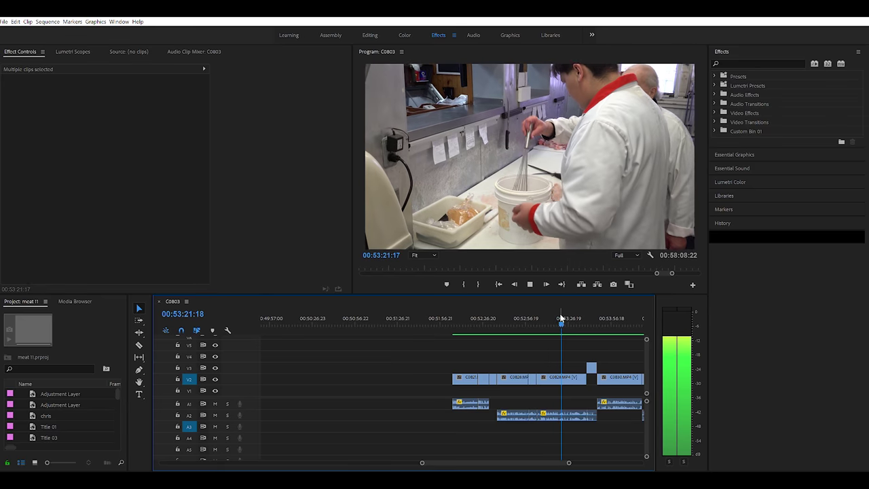
drag(560, 318, 616, 319)
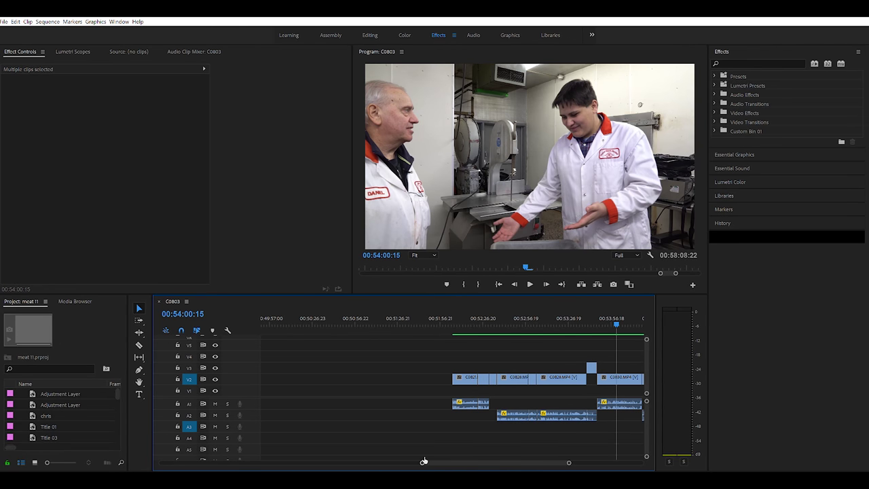
- Zoom out and step back through edit points to 00:19:12:23, just before the V1 clips
drag(423, 462, 314, 462)
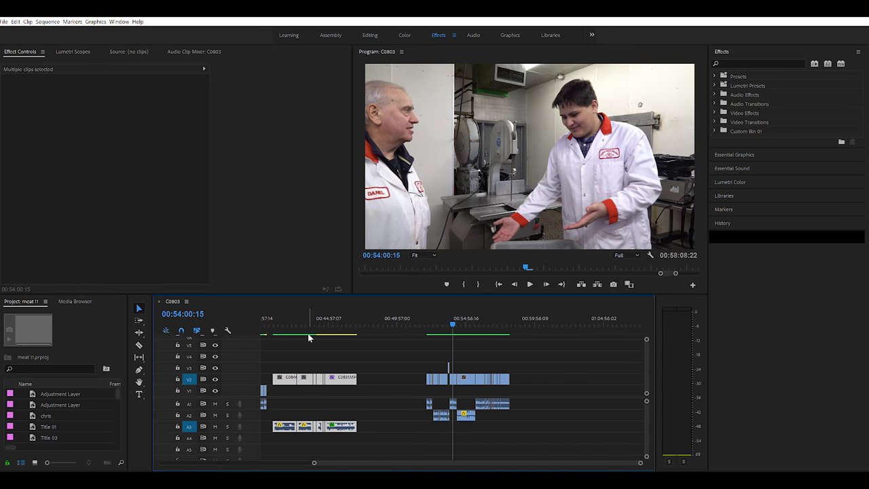
key(Up)
key(Up)
key(Up)
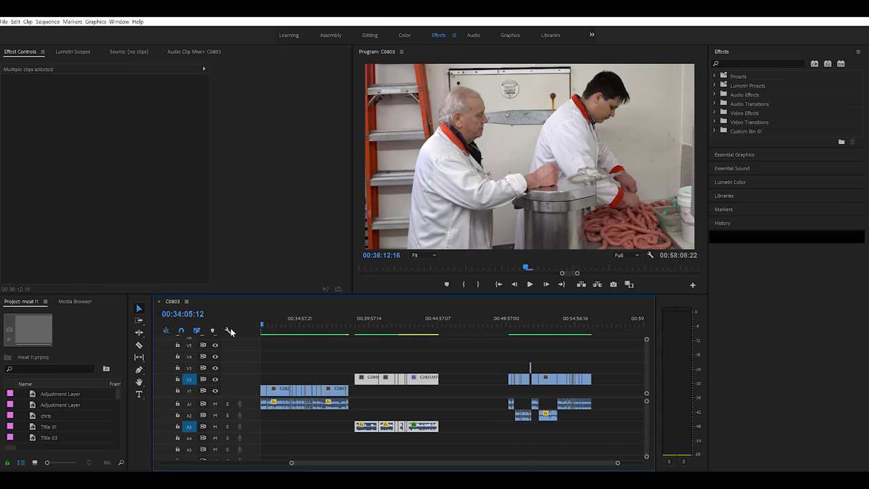
key(Up)
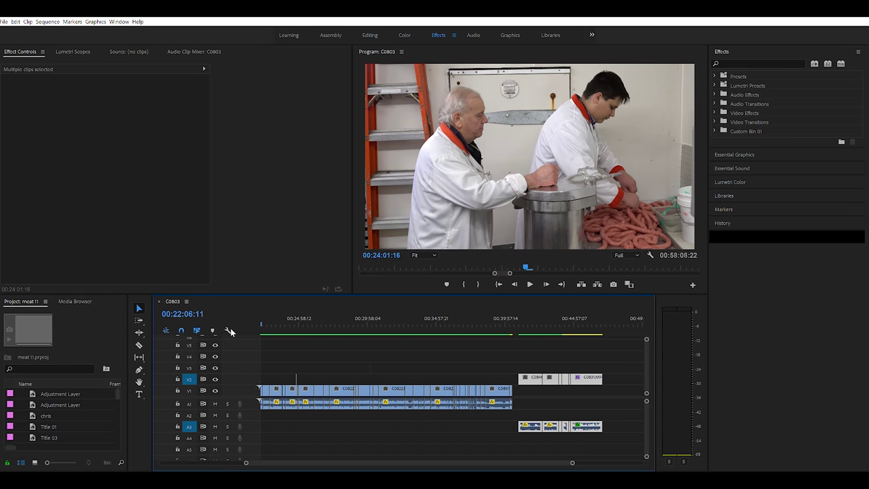
key(Up)
key(Down)
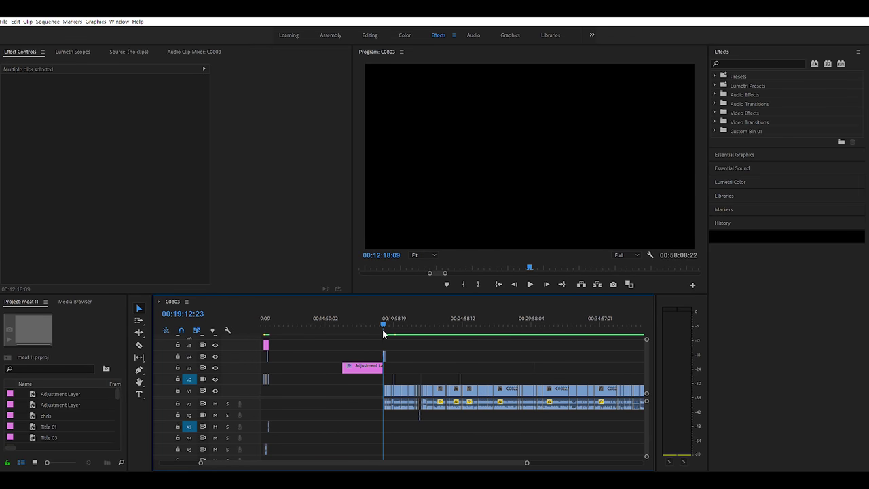
- Move the Adjustment Layer from V3 up to V5 over the start of the V1 clips
drag(529, 461, 424, 461)
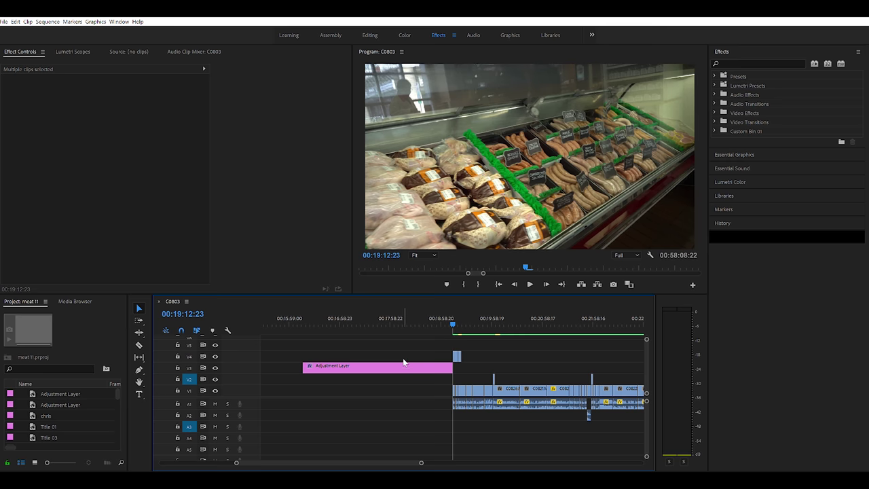
drag(404, 363, 555, 344)
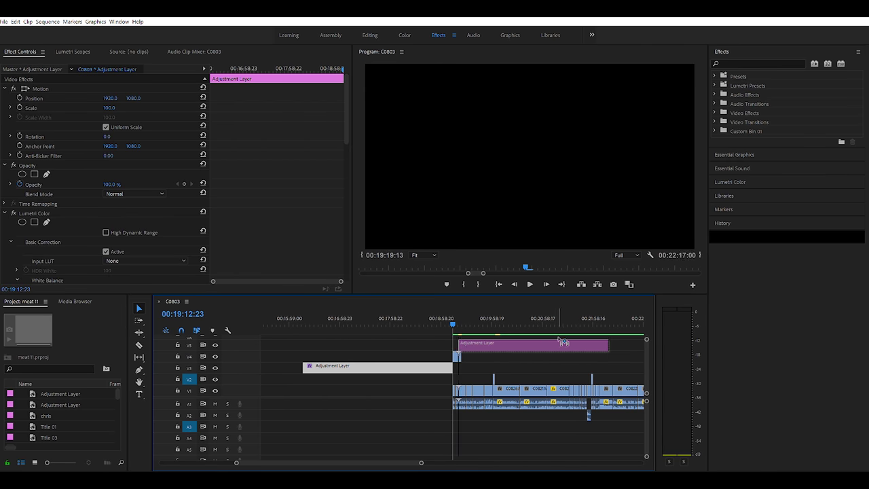
drag(557, 343, 557, 343)
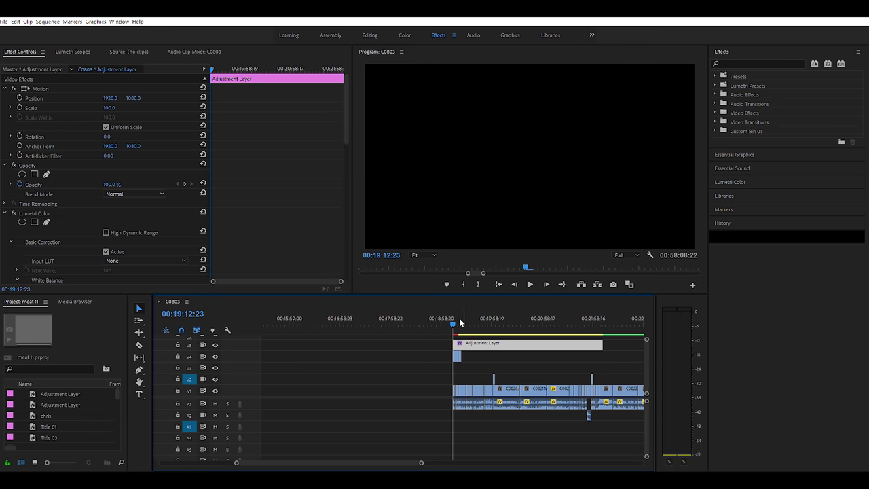
- Play the section under the Adjustment Layer from its start and zoom in
drag(474, 323, 453, 324)
key(space)
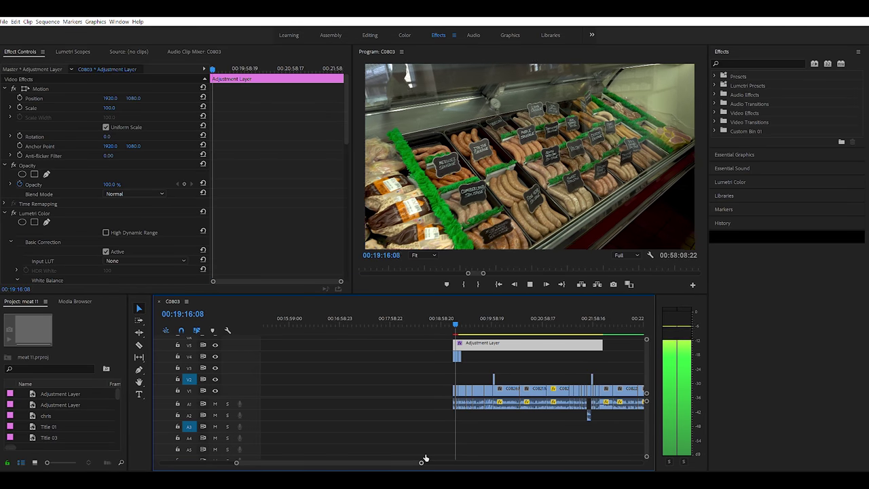
key(=)
key(=)
key(=)
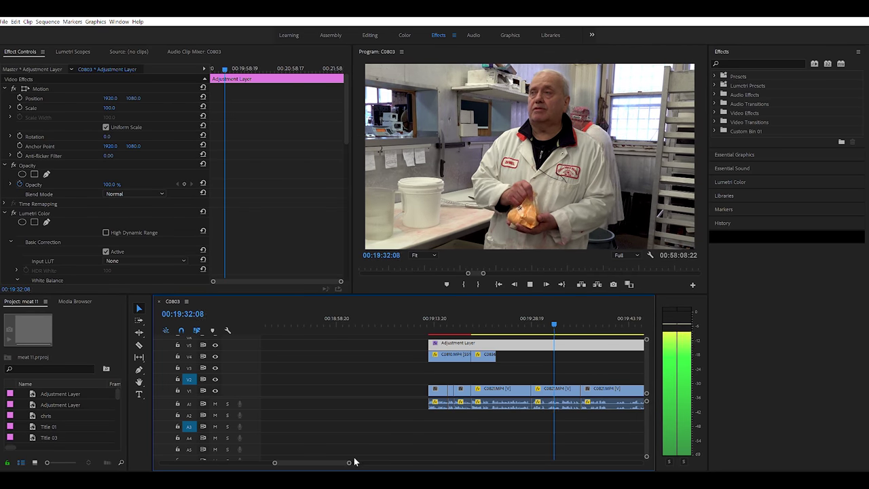
- Replay the C0821 interview passage around 00:19:56 to find the cut point
drag(352, 460, 362, 462)
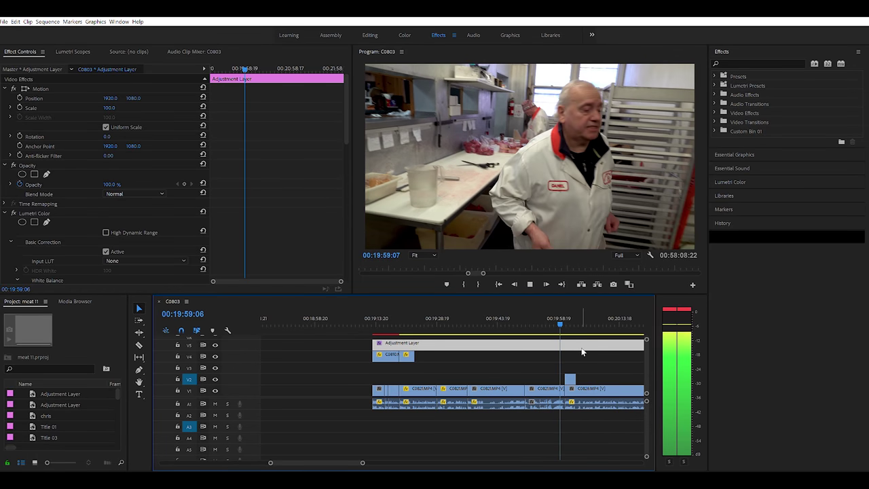
key(space)
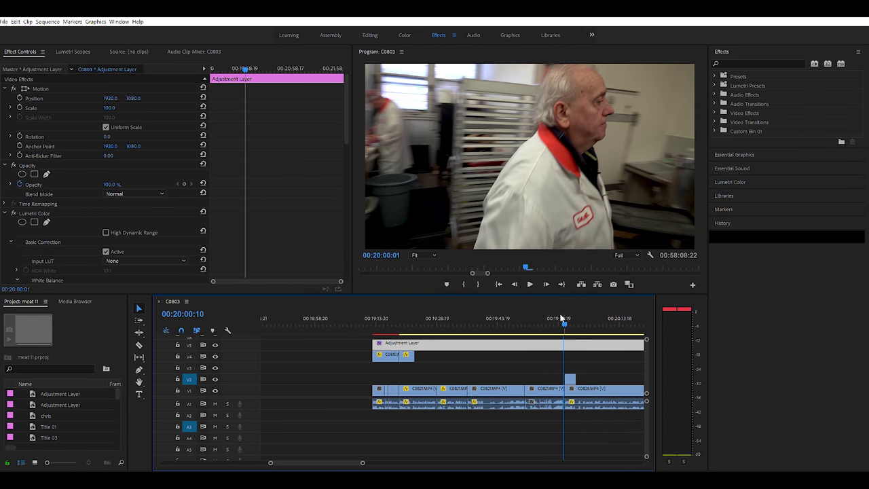
drag(562, 317, 550, 318)
key(space)
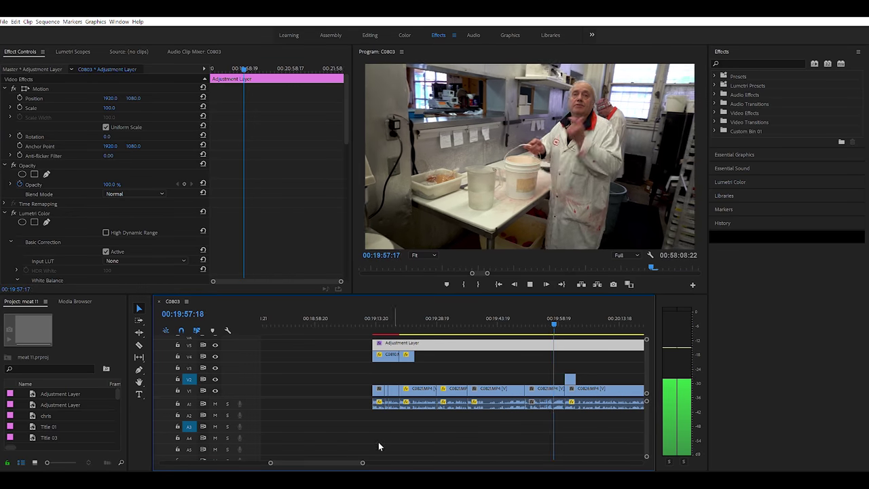
drag(365, 460, 345, 460)
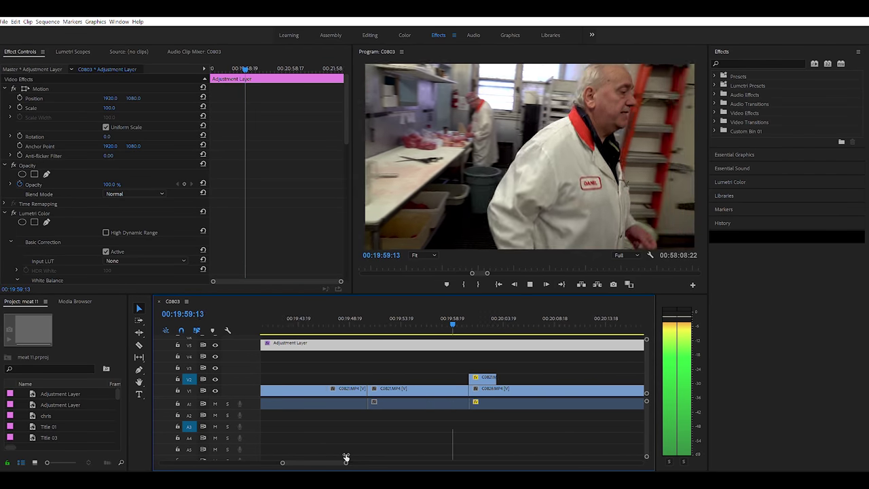
click(397, 318)
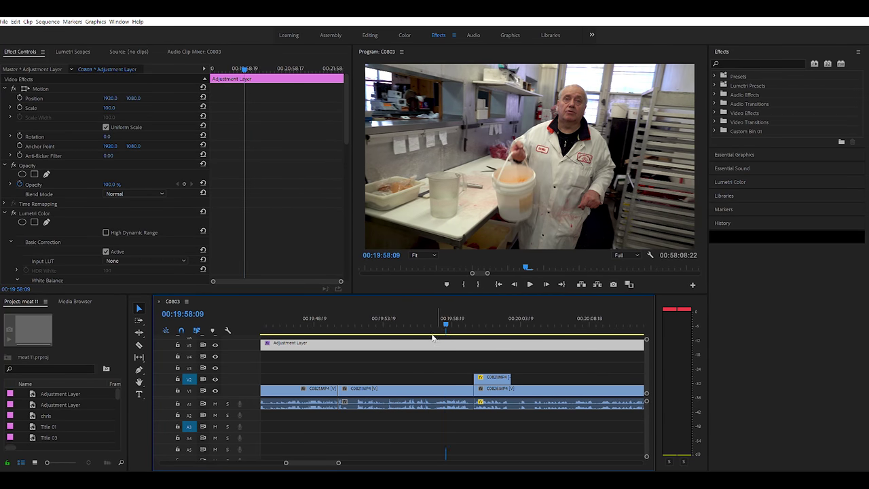
- Stop at 00:19:57:15 and trim C0821's end back to the playhead
drag(445, 325, 455, 324)
key(space)
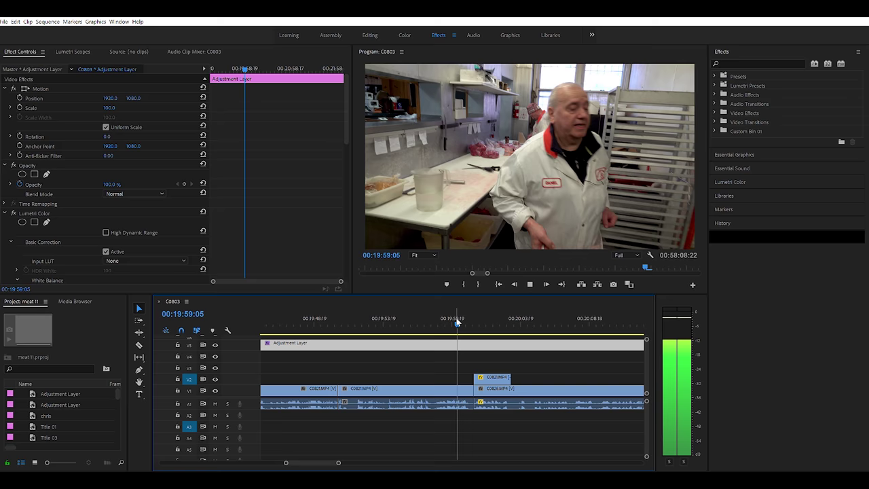
click(429, 319)
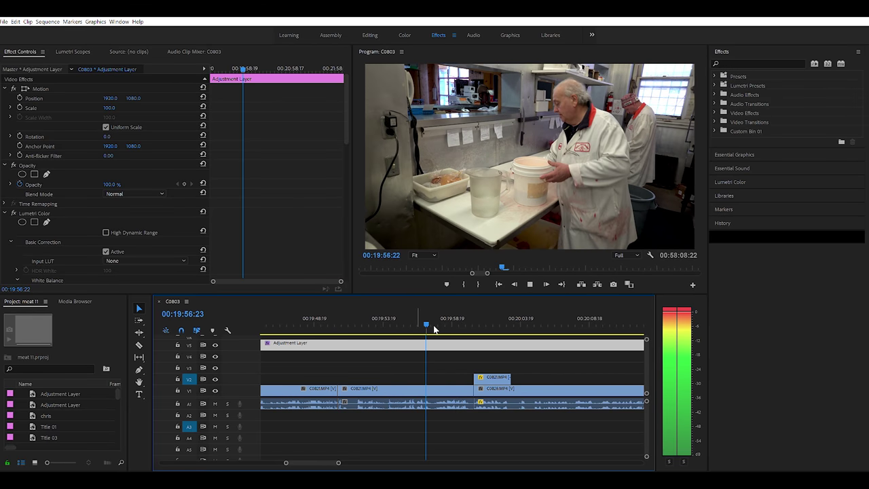
key(space)
click(405, 318)
key(space)
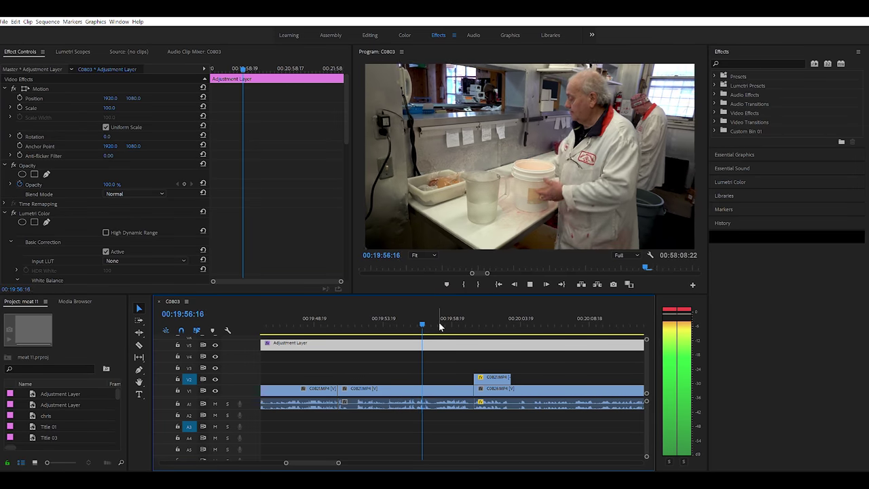
key(space)
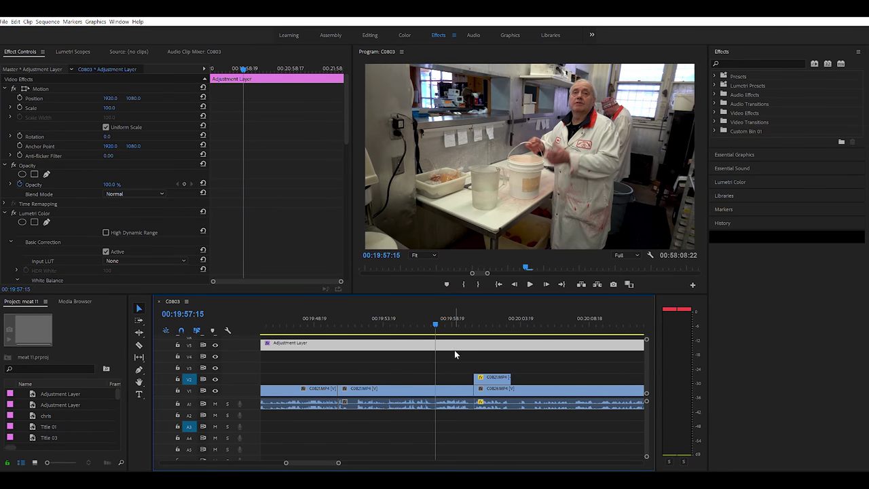
drag(476, 385, 436, 379)
- Zoom in around the V1 gap, then move the V5 Adjustment Layer earlier and shorten it
click(451, 388)
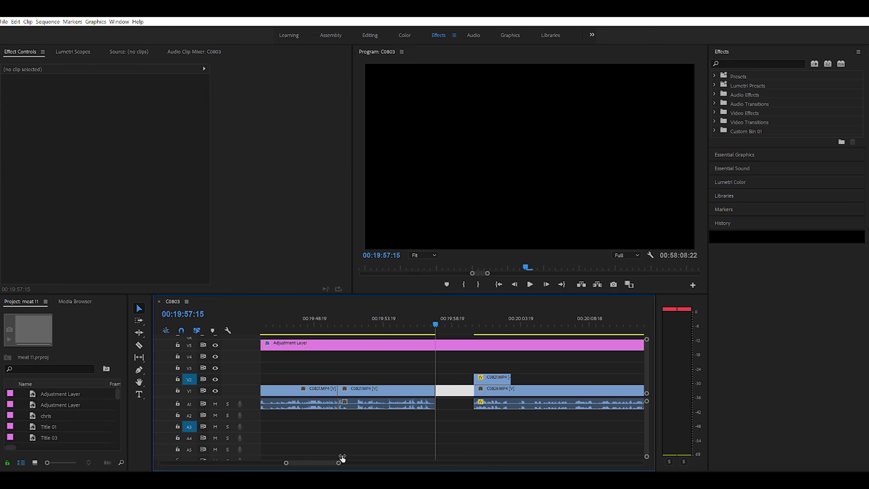
drag(339, 460, 648, 456)
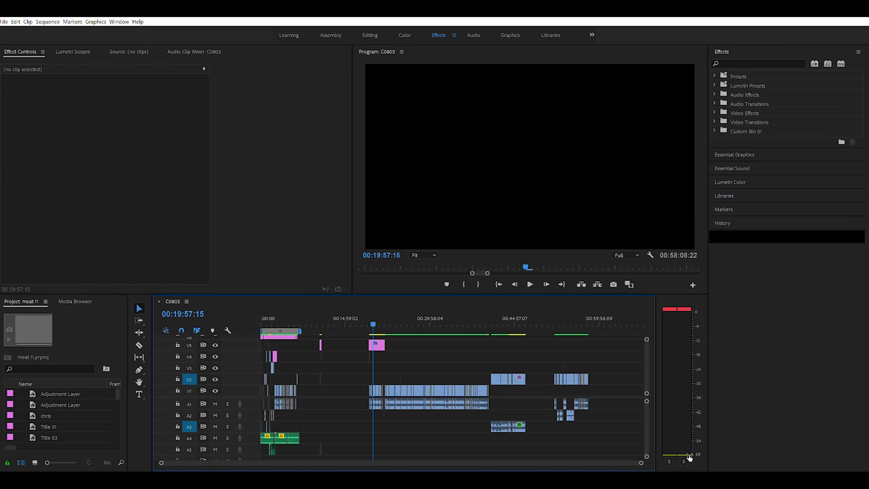
key(equal)
key(equal)
key(equal)
key(equal)
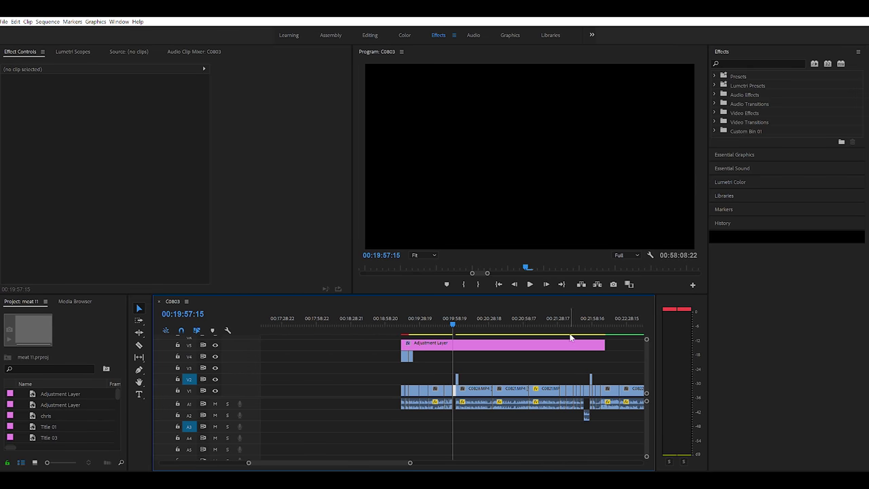
drag(570, 339, 394, 339)
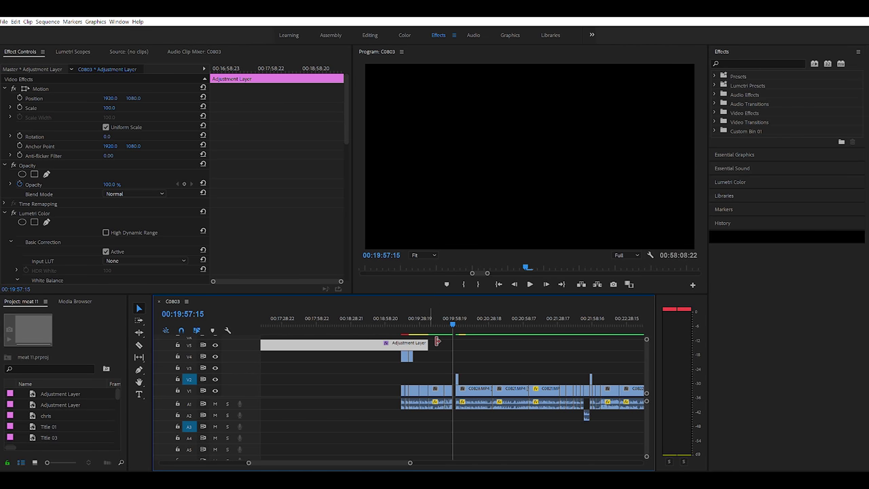
drag(388, 337, 347, 340)
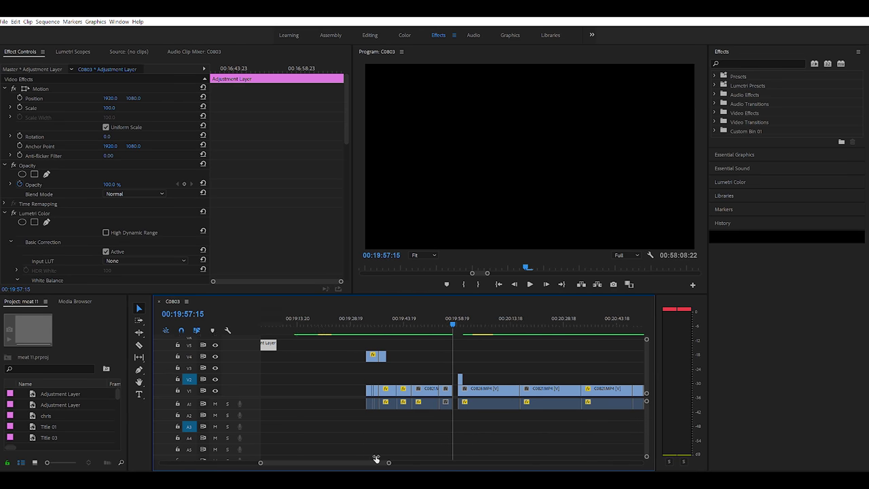
drag(409, 458, 347, 461)
- Ripple delete the V1 gap so C0828 butts against C0821, then play across the join
click(428, 317)
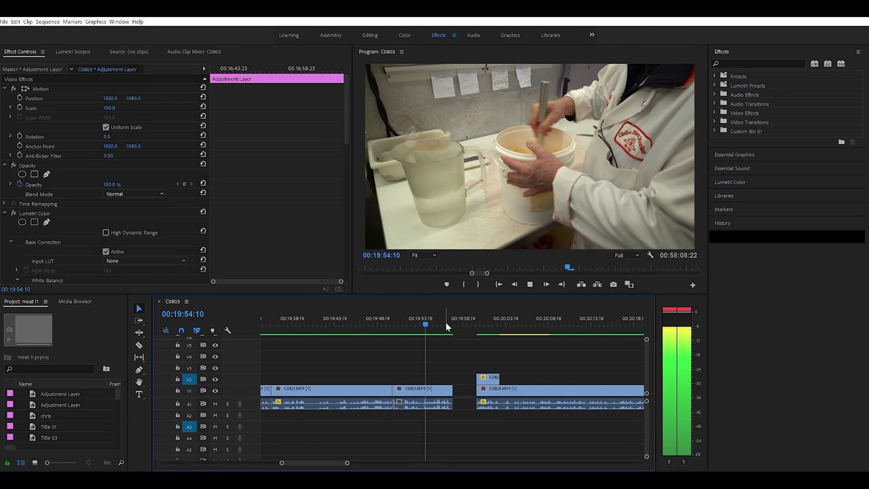
click(465, 389)
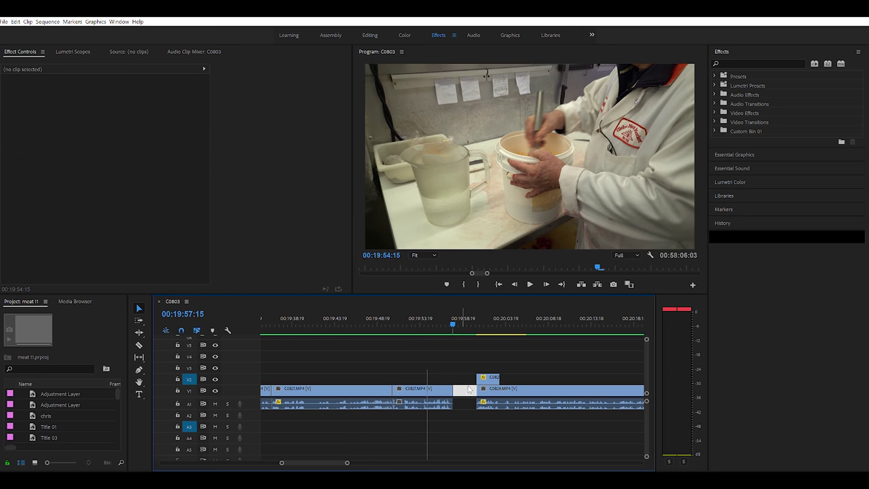
key(Delete)
click(435, 316)
key(space)
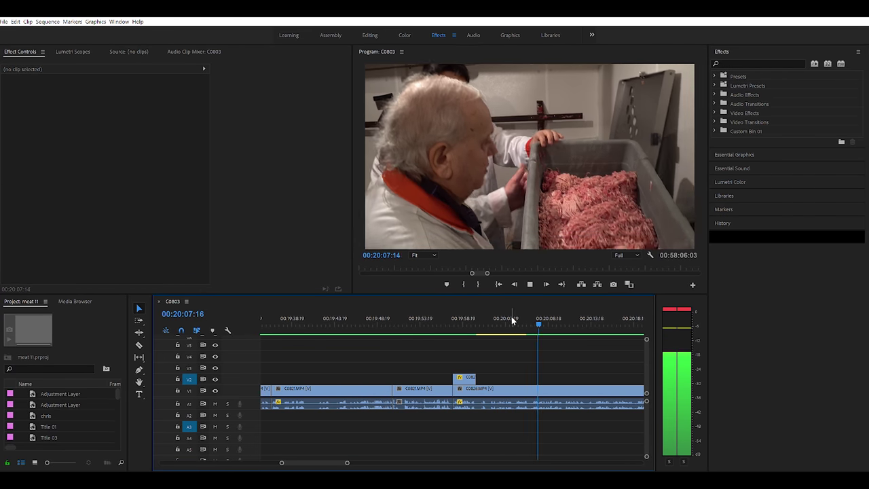
click(435, 319)
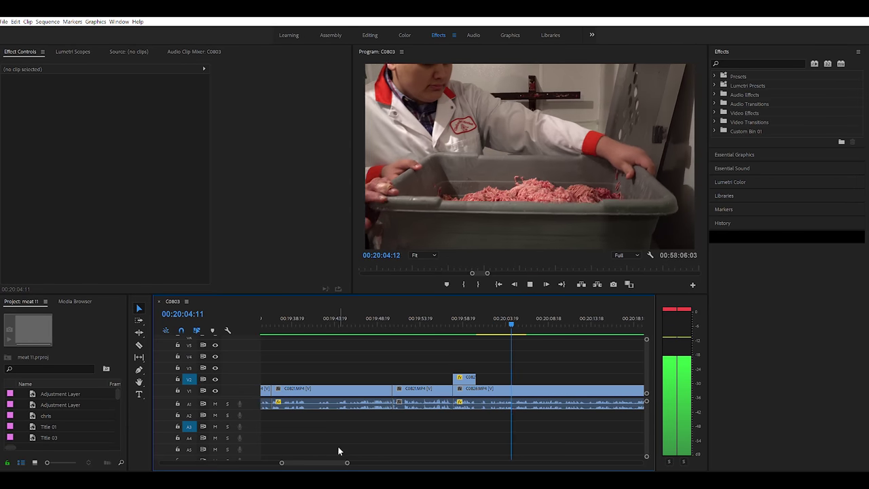
drag(347, 462, 357, 463)
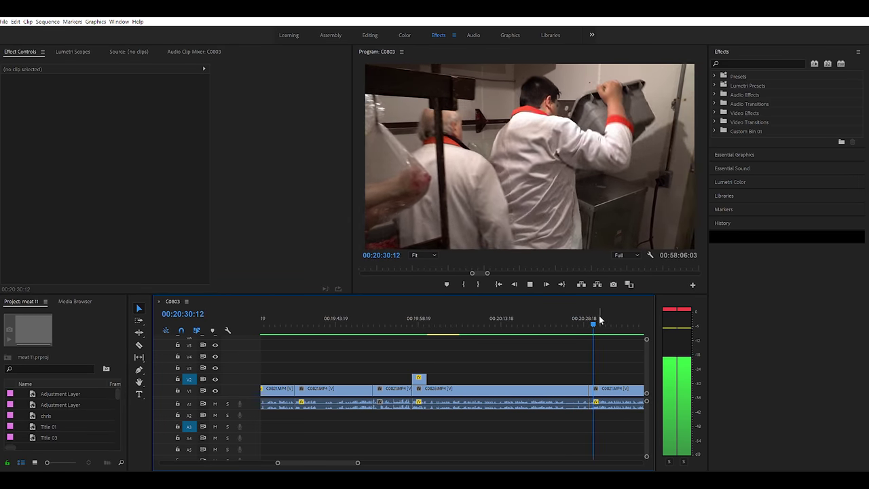
drag(577, 318, 556, 316)
key(space)
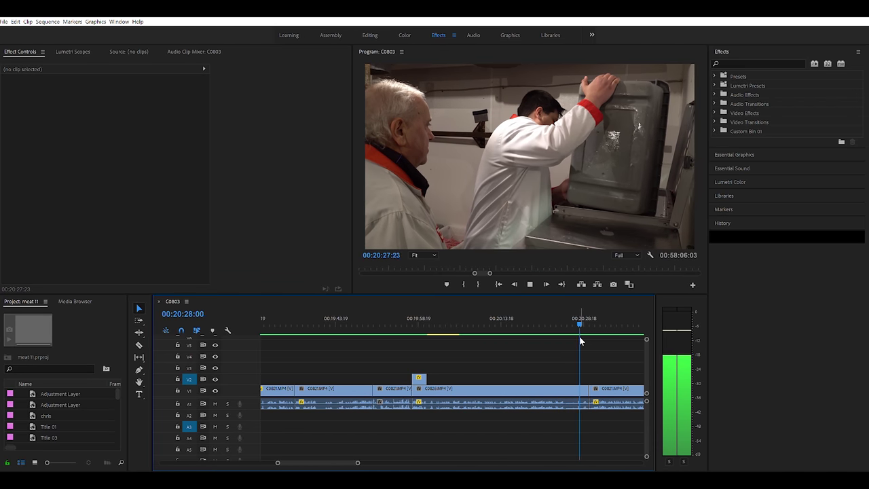
key(space)
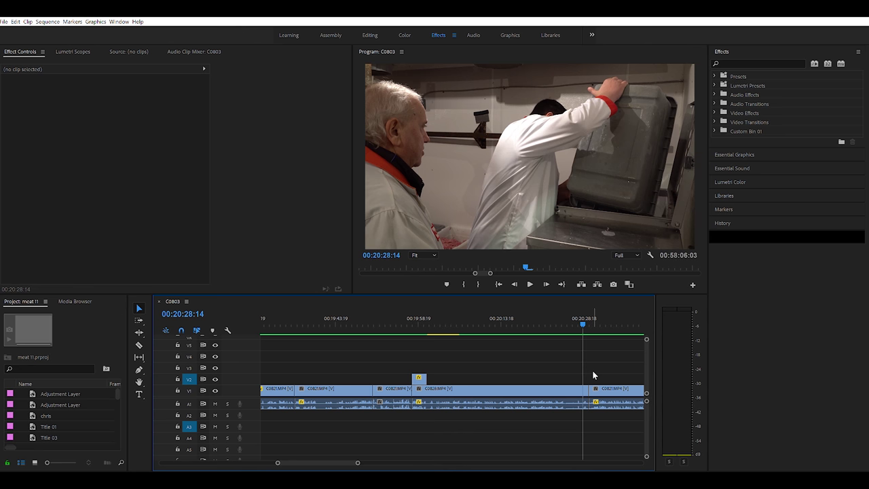
- Ripple-trim the V1 clip end near 00:20:28 to the playhead, then replay from that edit
drag(588, 389, 583, 389)
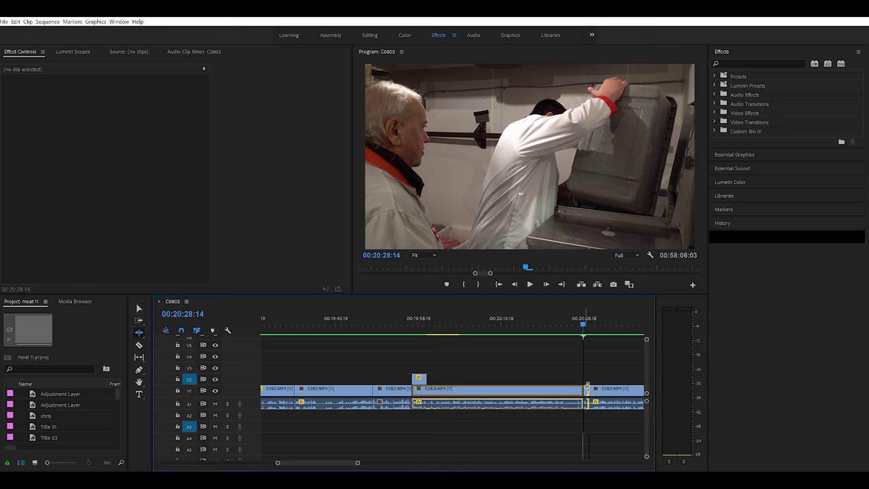
key(space)
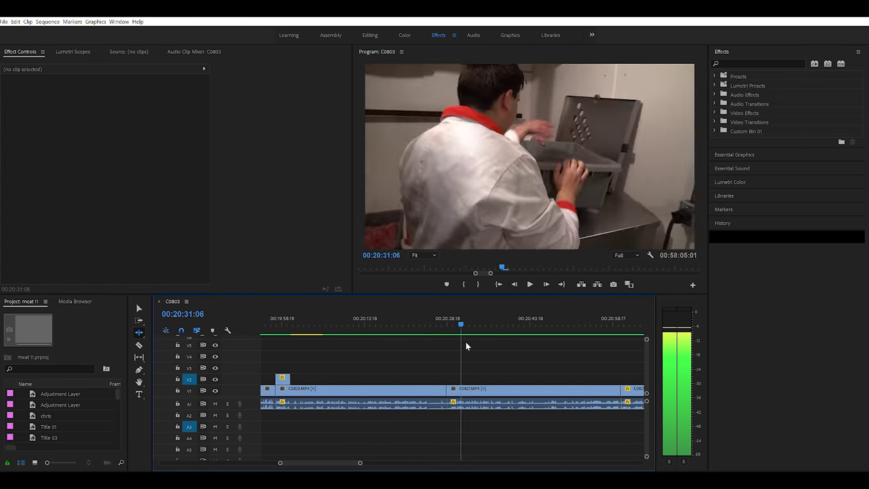
drag(465, 324, 438, 325)
key(space)
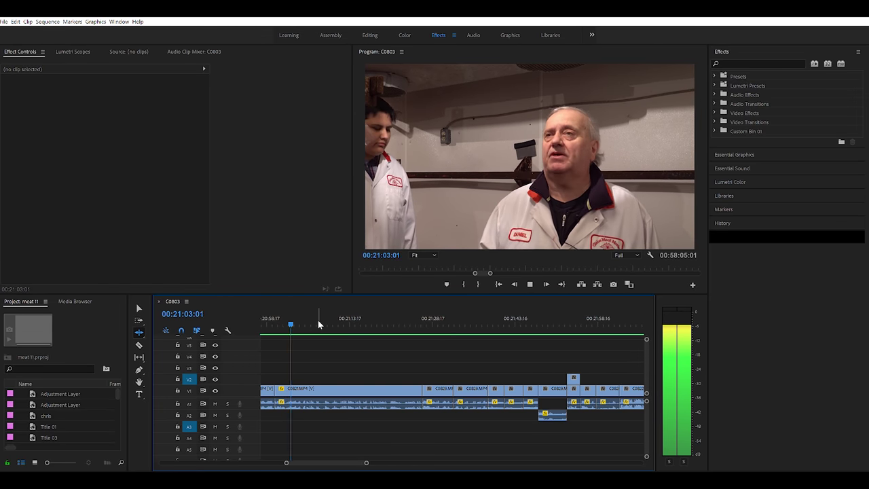
- Raise interview clip C0821 to Position Y 795 and enable Position and Scale keyframing
key(space)
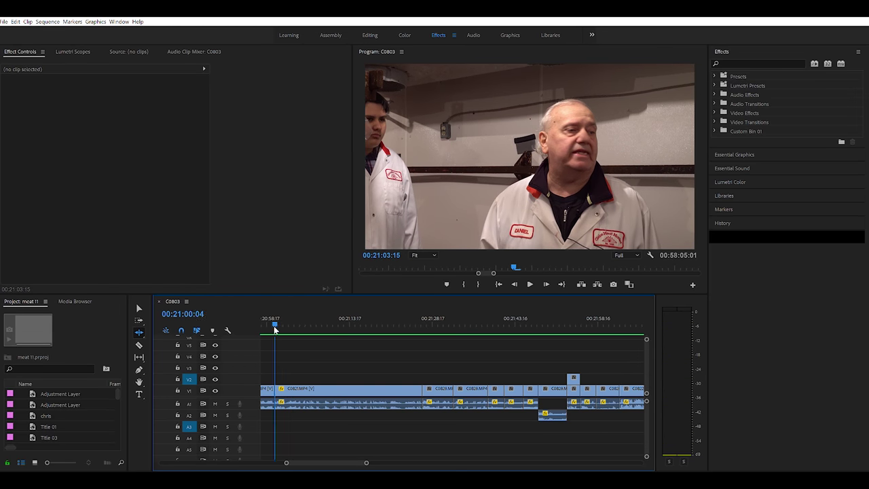
click(324, 386)
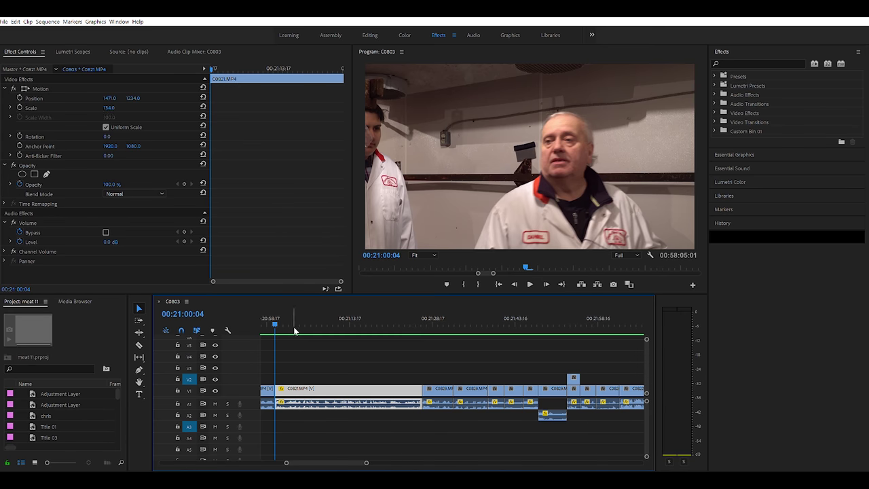
click(136, 91)
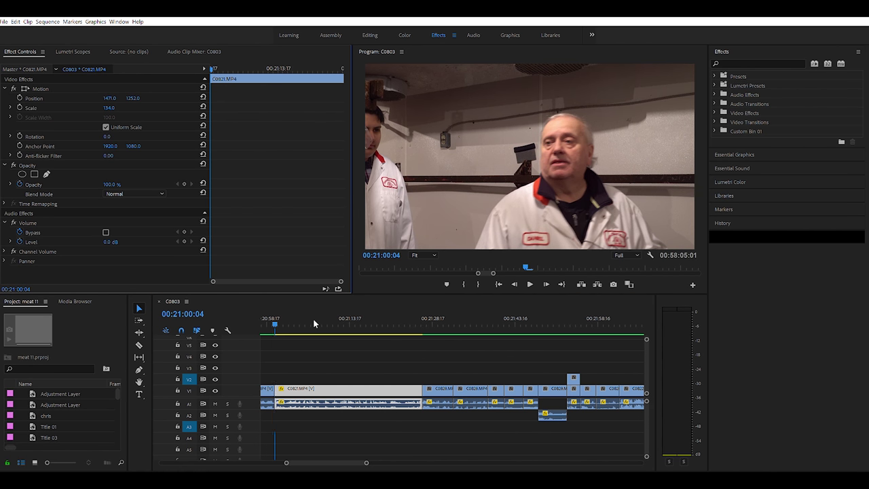
click(297, 368)
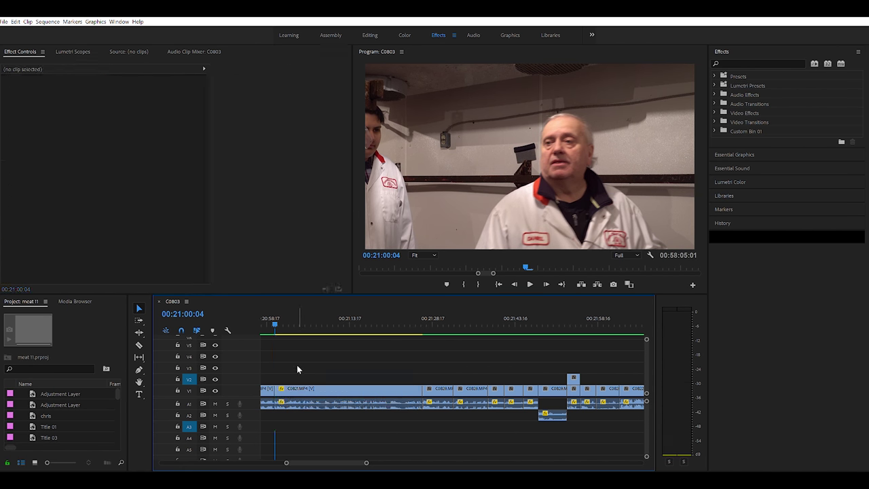
click(296, 386)
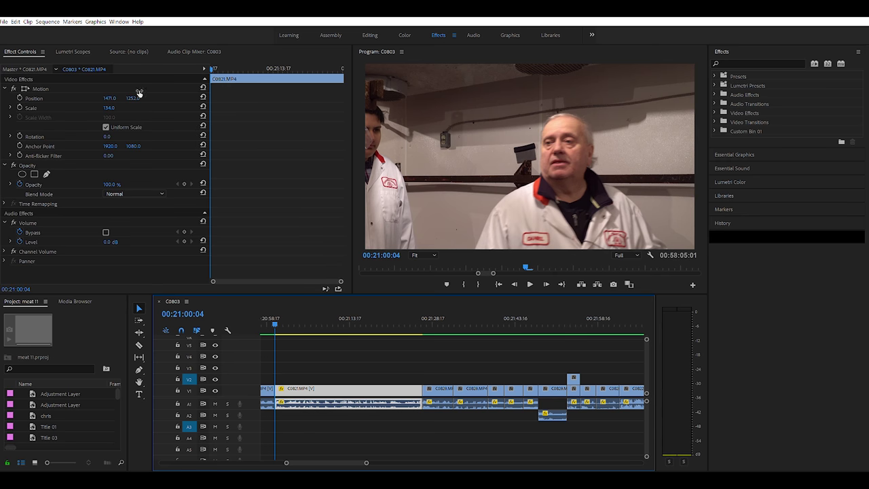
drag(138, 92, 109, 92)
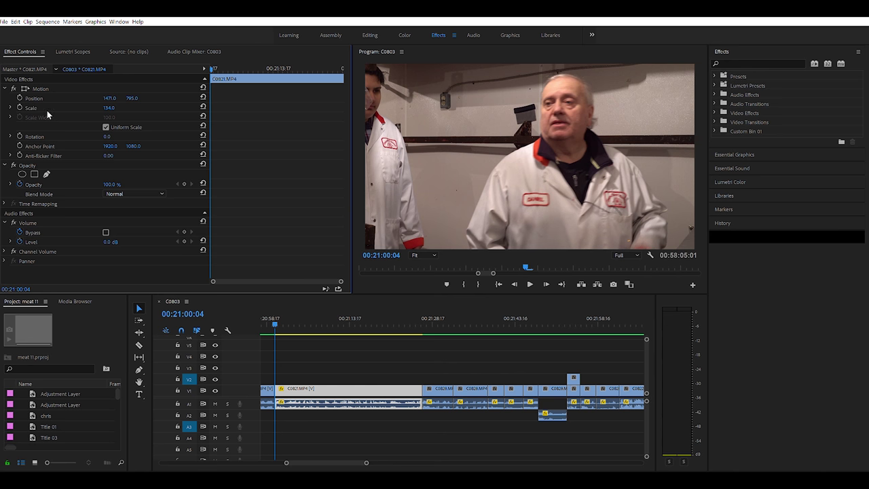
click(21, 99)
click(20, 108)
- At 00:21:05:22, keyframe C0821's Position to 1533, 1225, then play back from about 20:57
key(space)
scroll(326, 319, up, 5)
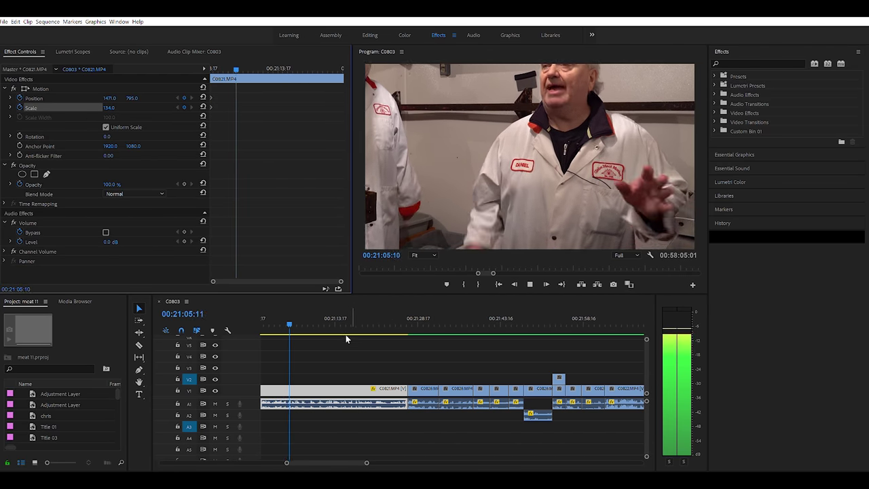
key(space)
click(294, 321)
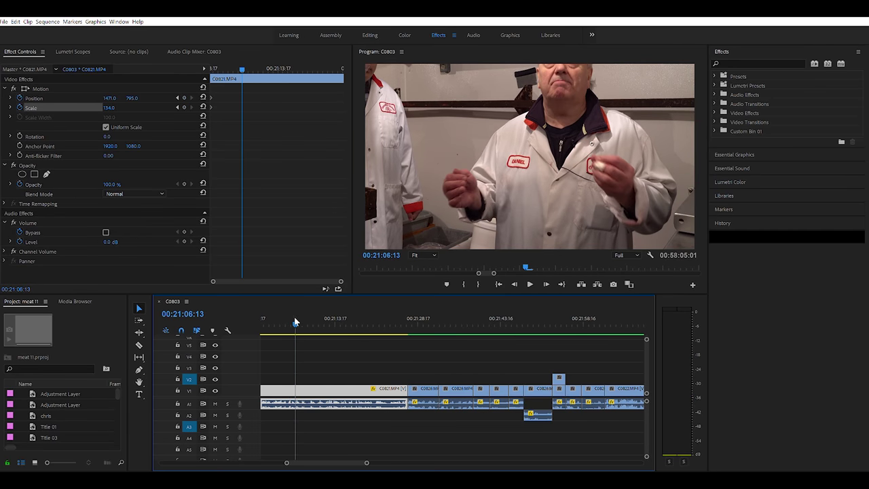
drag(294, 324, 293, 325)
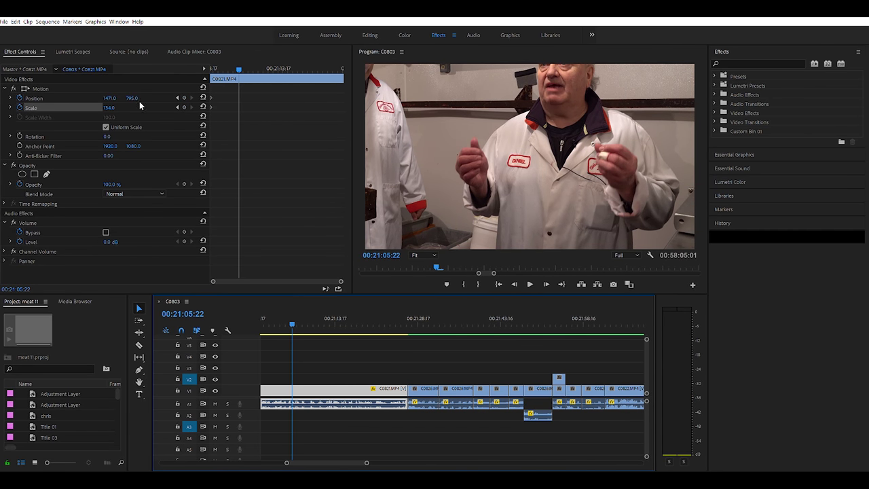
mouse_move(133, 98)
mouse_down()
mouse_move(177, 98)
mouse_move(130, 95)
mouse_up()
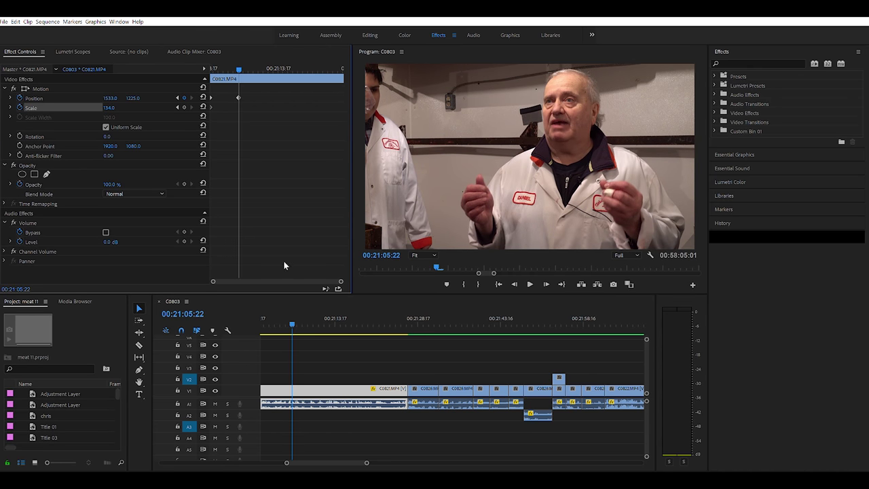
drag(288, 319, 230, 319)
key(space)
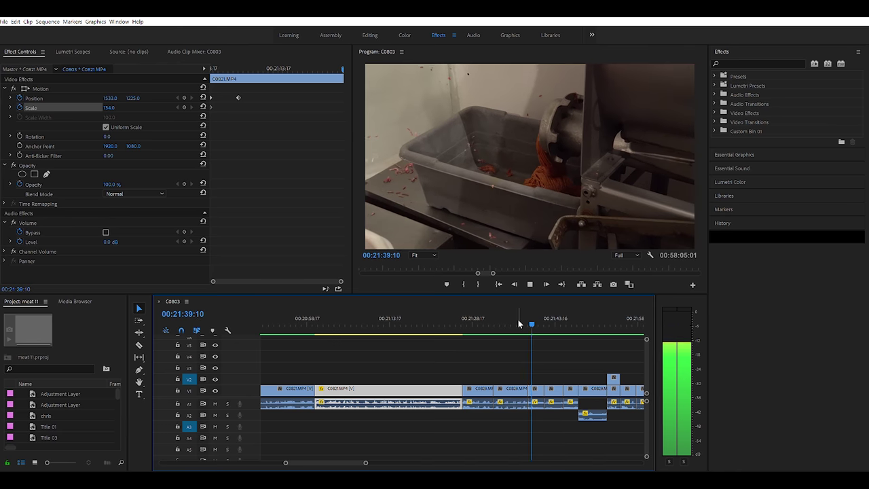
key(space)
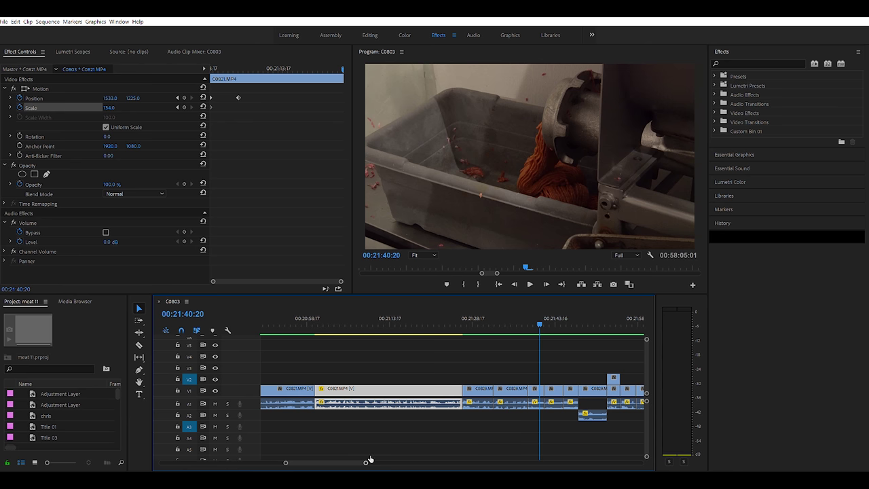
drag(366, 462, 373, 463)
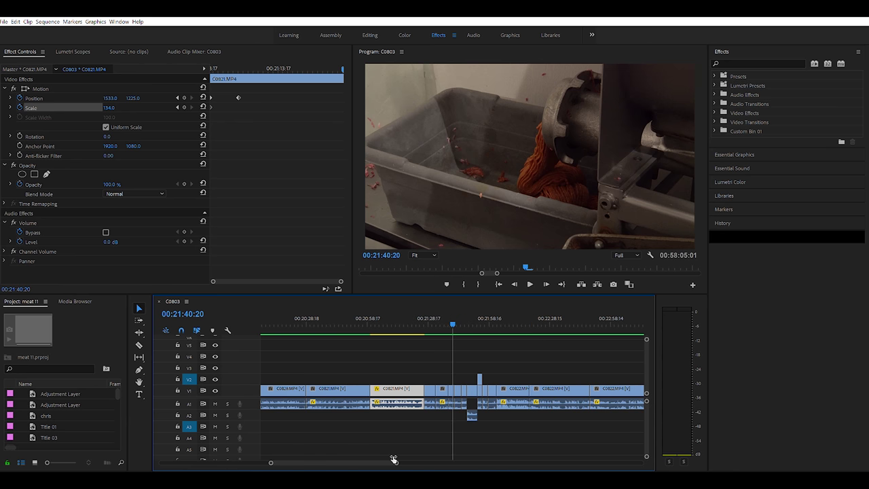